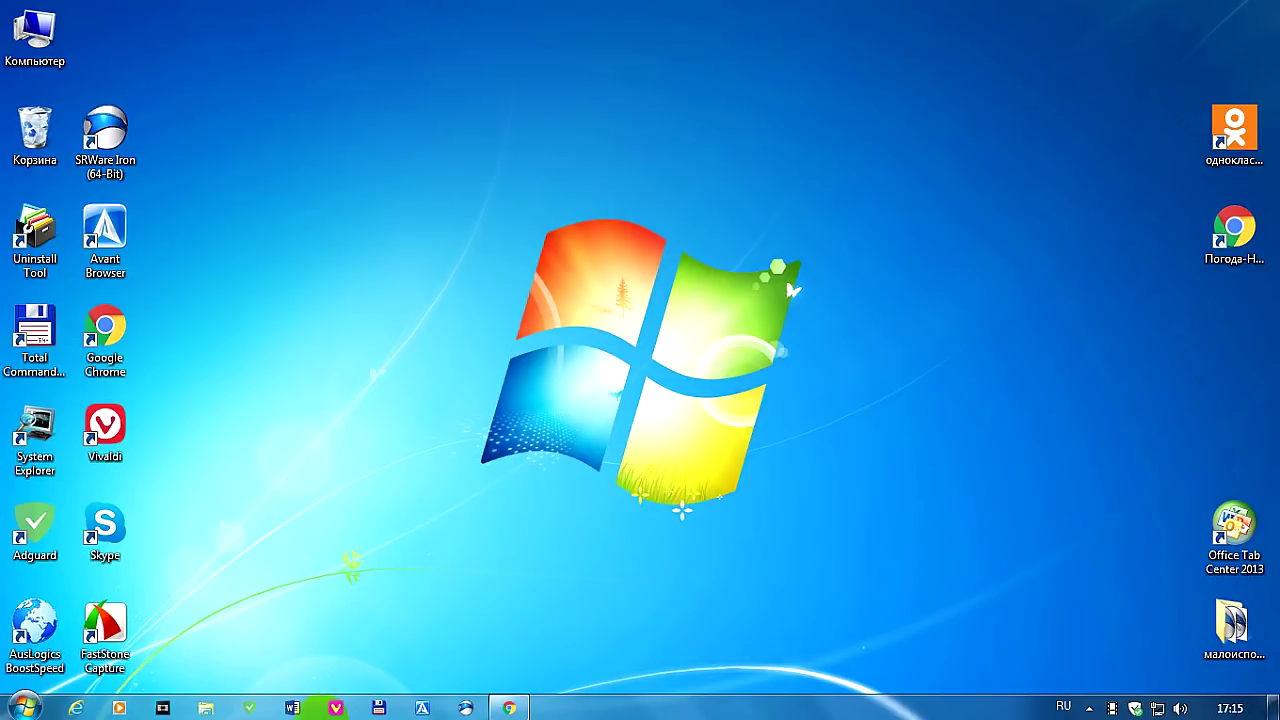
- Switch to Chrome and download the System Explorer installer from systemexplorer.net
click(507, 707)
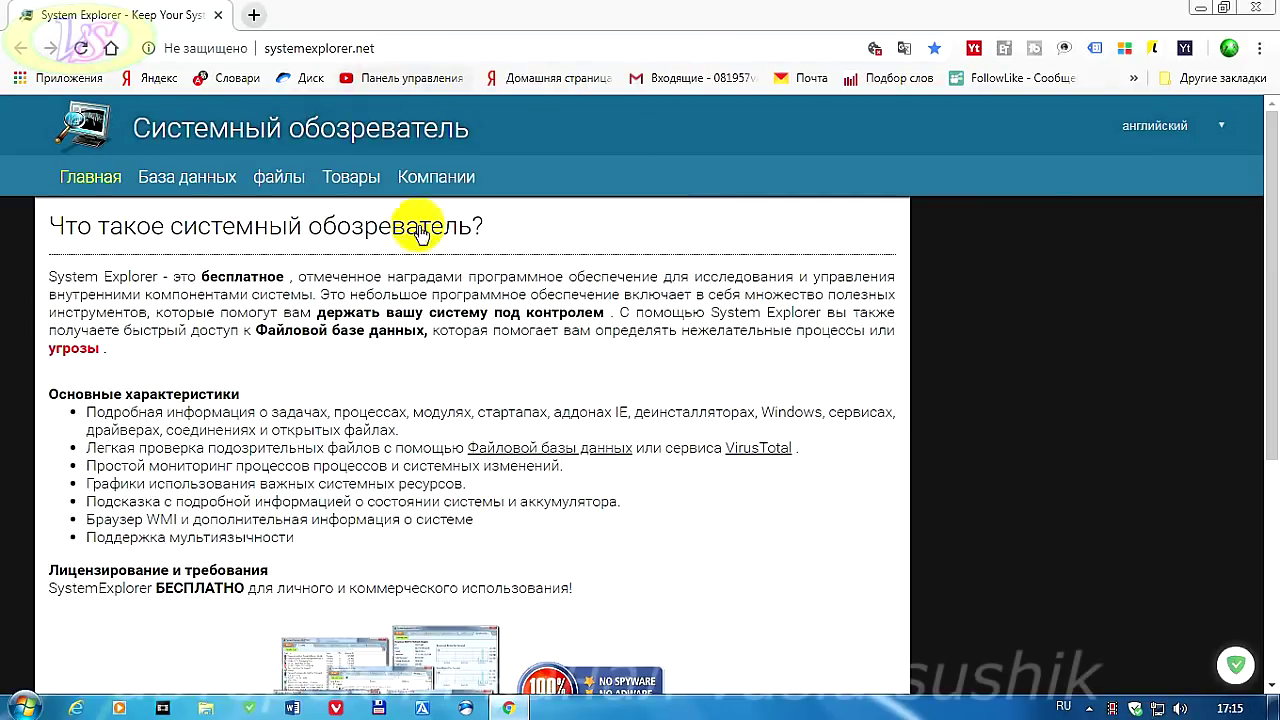
click(1224, 128)
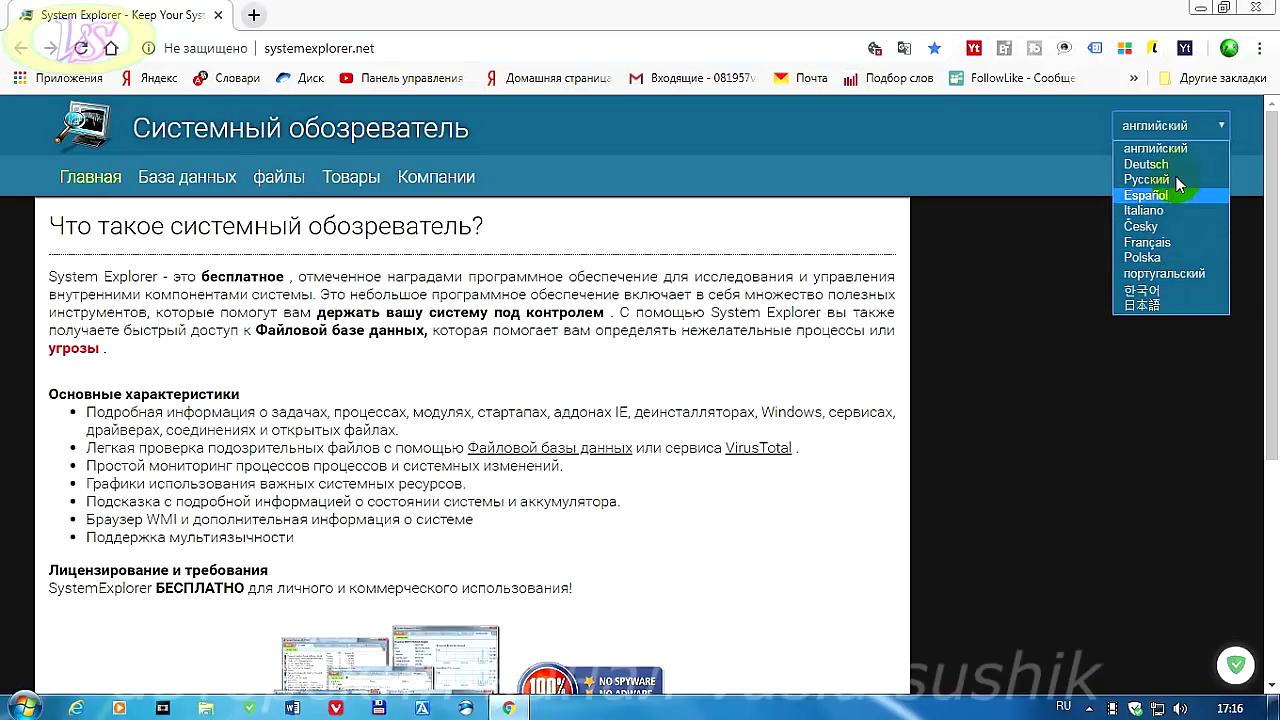
click(1223, 128)
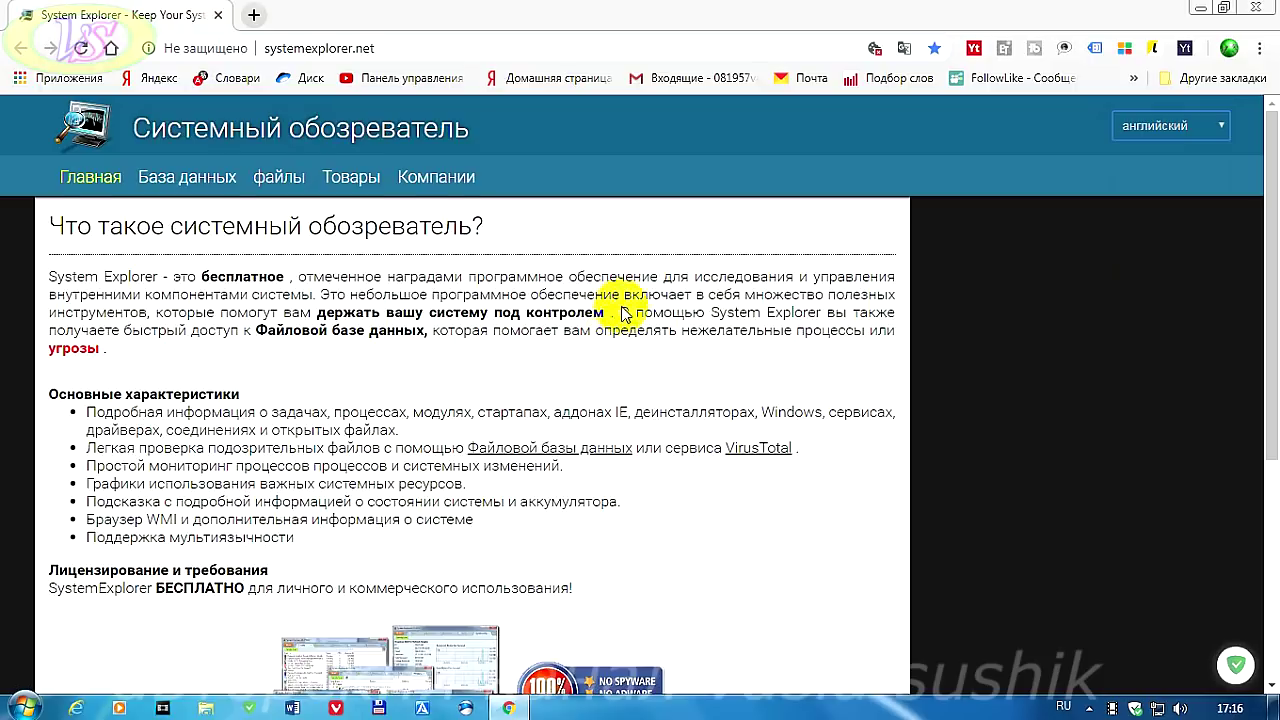
scroll(571, 420, down, 4)
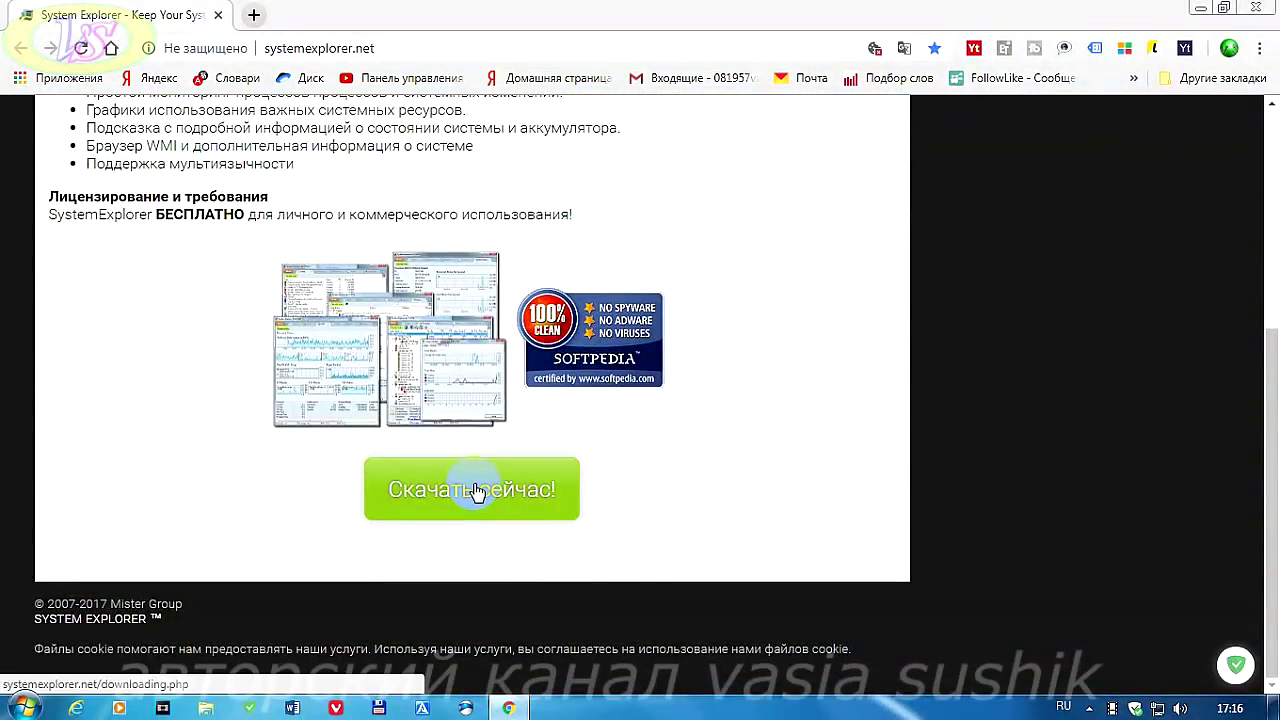
click(484, 489)
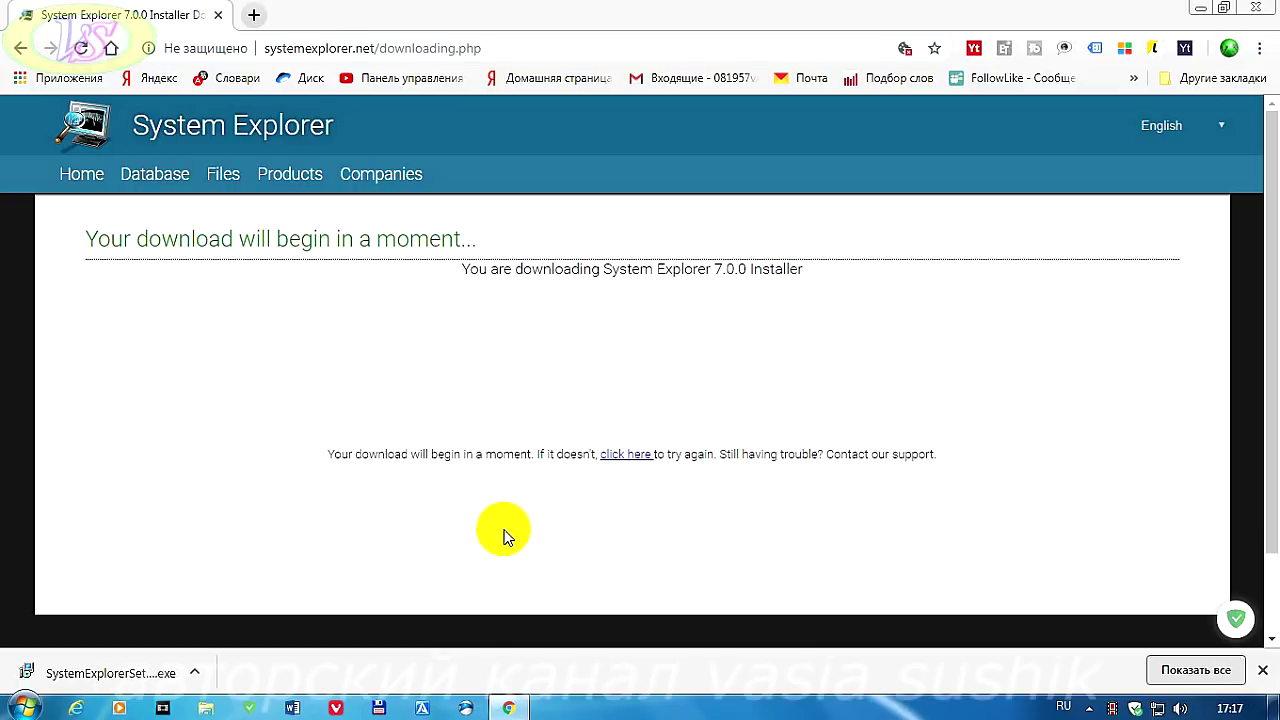
- Show the downloaded SystemExplorerSetup file in its folder and run it, allowing it past the security warning
click(194, 672)
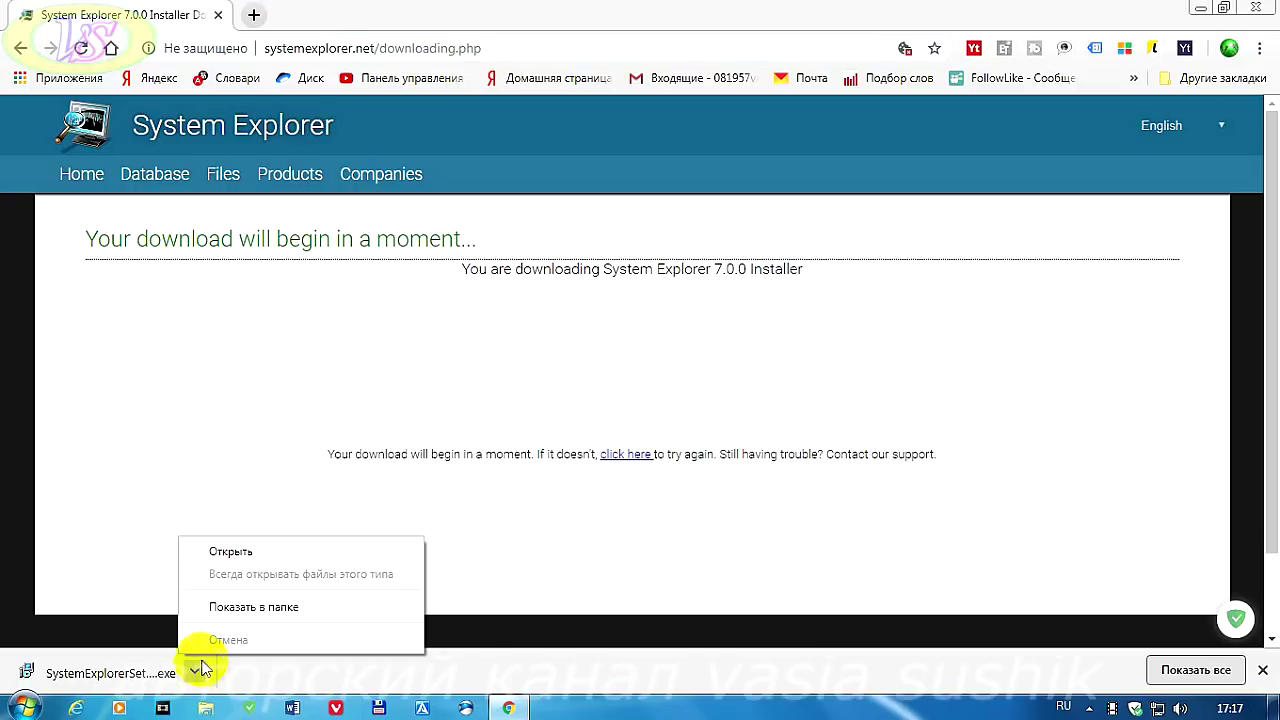
click(256, 607)
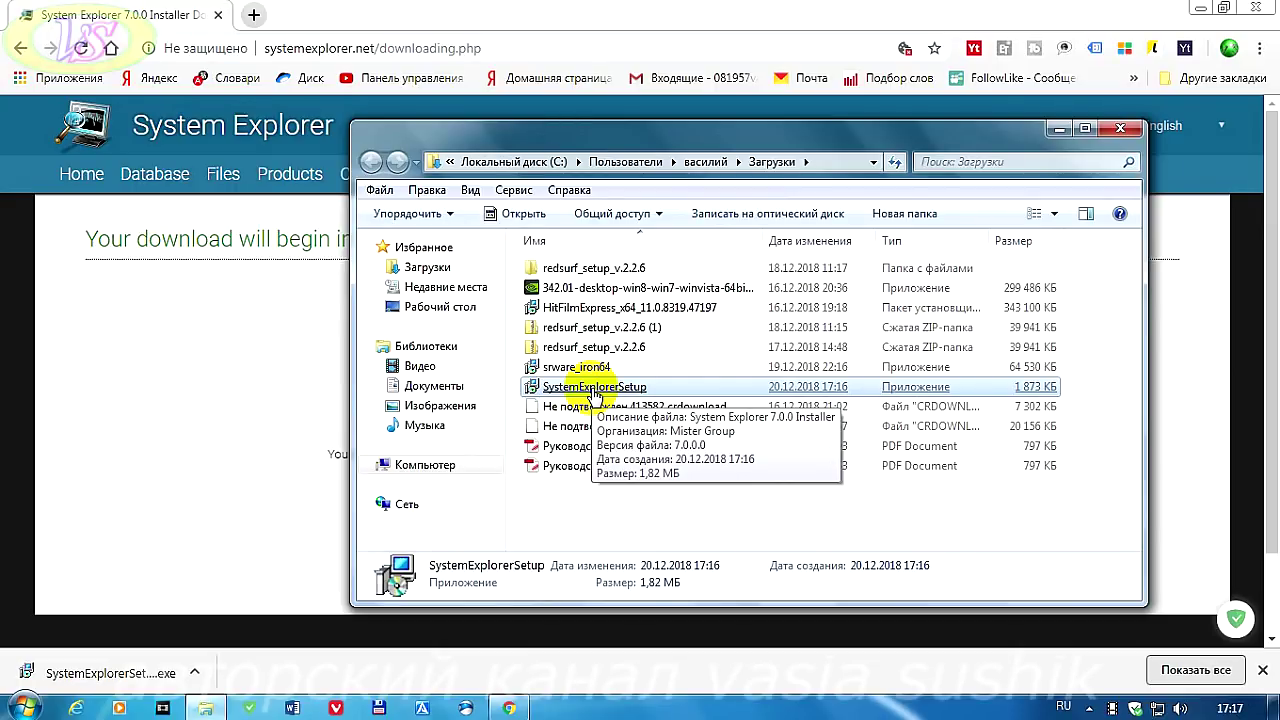
double_click(590, 389)
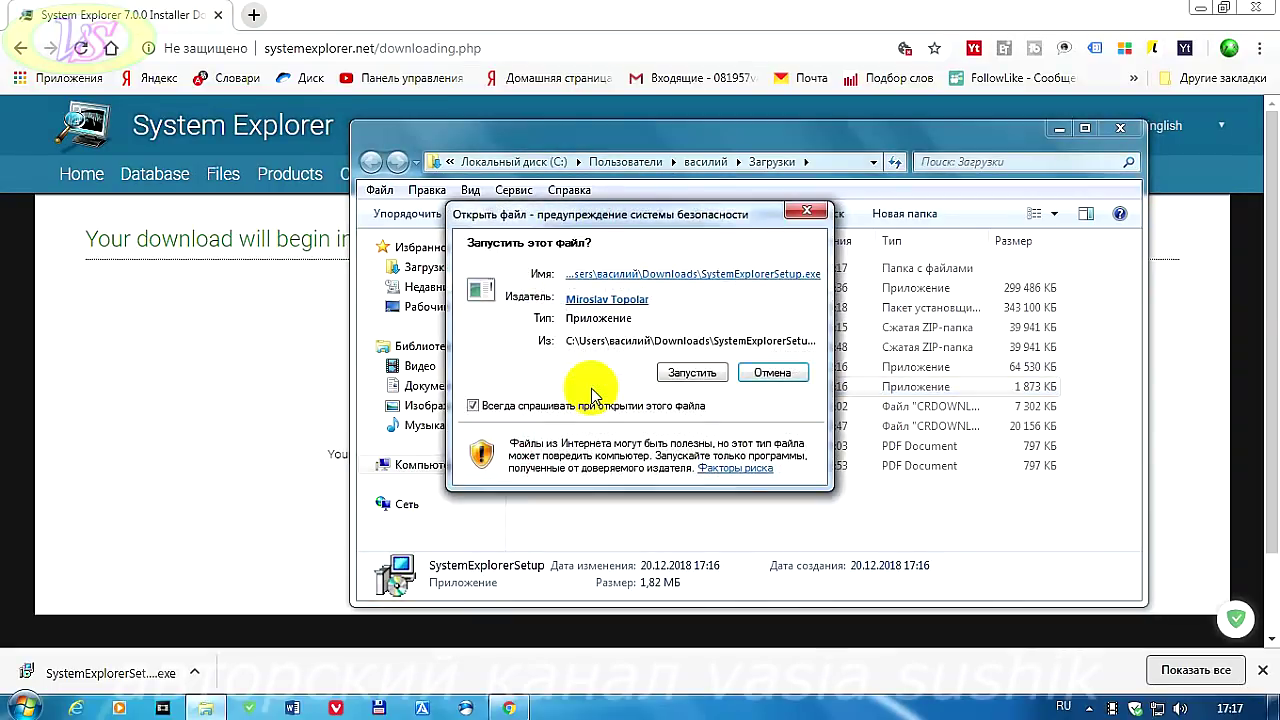
click(690, 374)
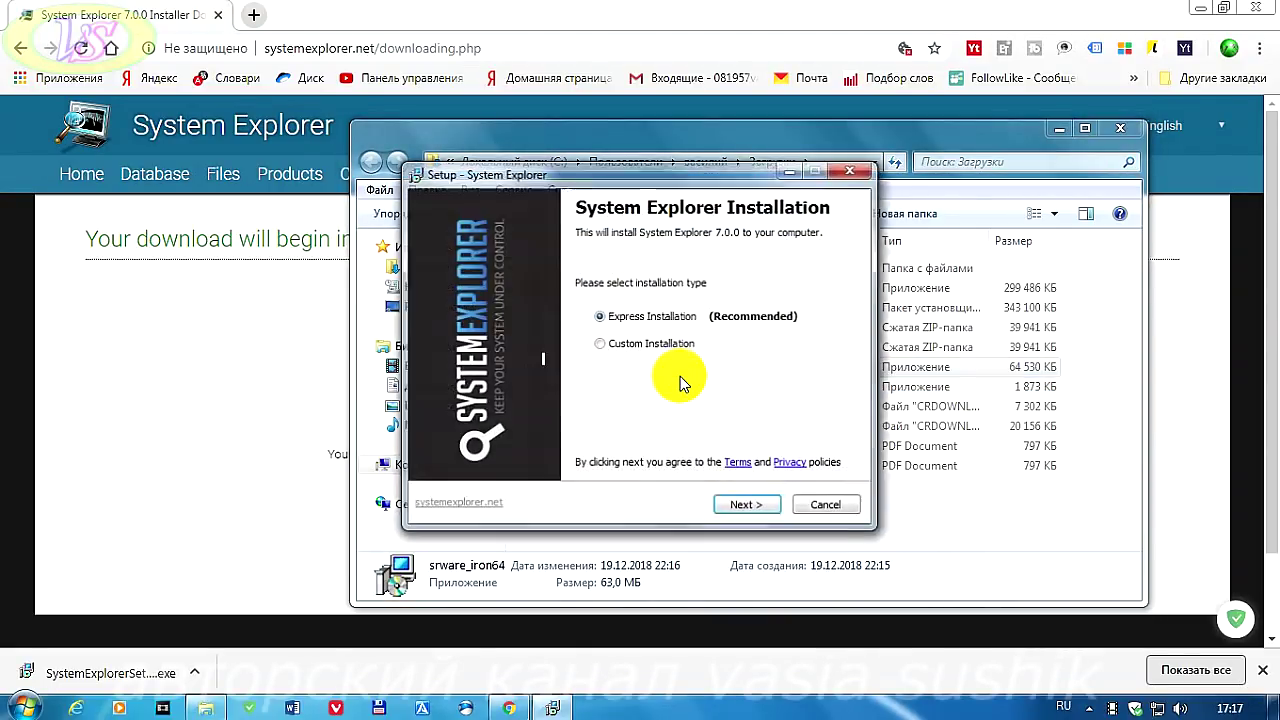
- Install System Explorer 7.0.0 with Express Installation, clearing the downloads folder and browser windows off the desktop
click(1121, 130)
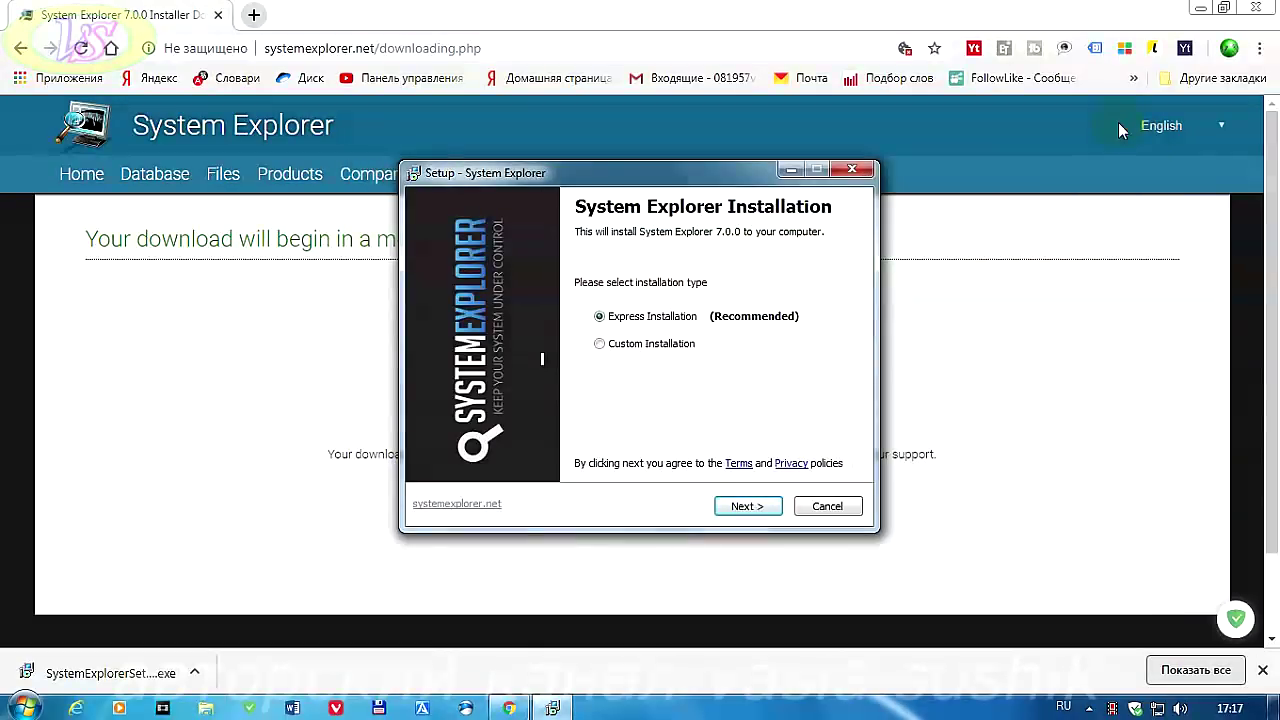
click(1199, 9)
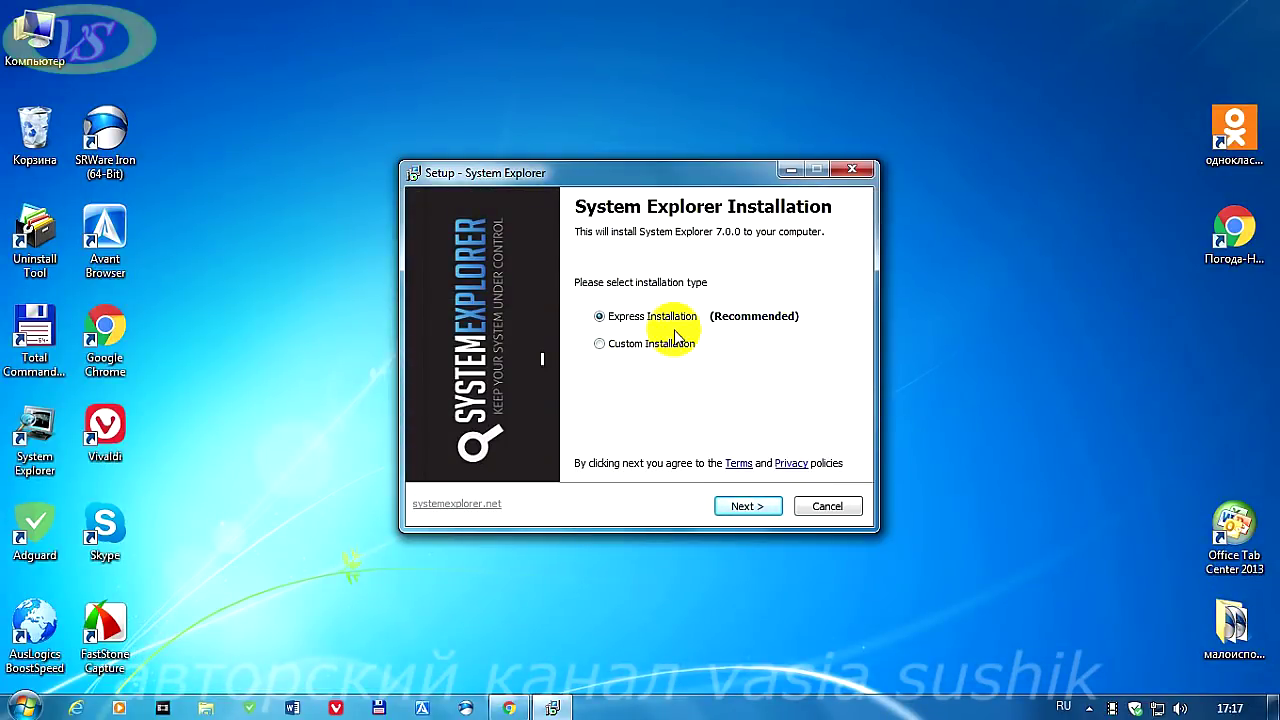
click(741, 507)
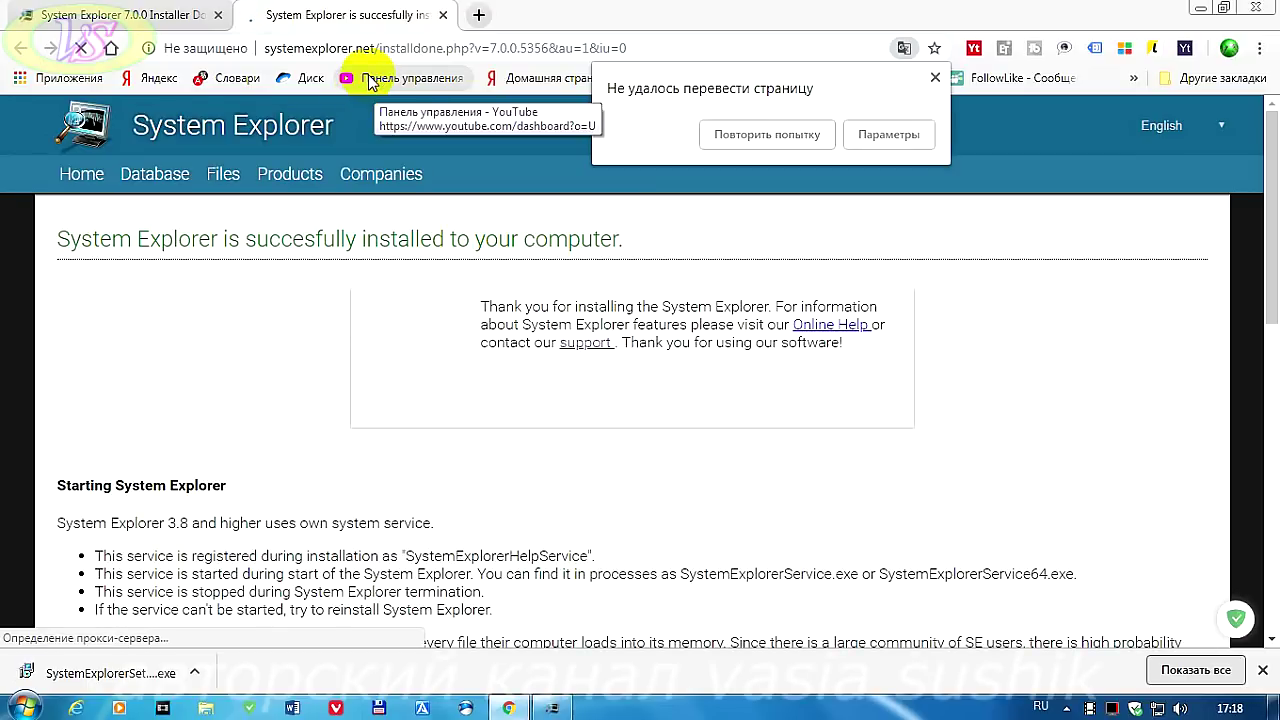
click(1252, 8)
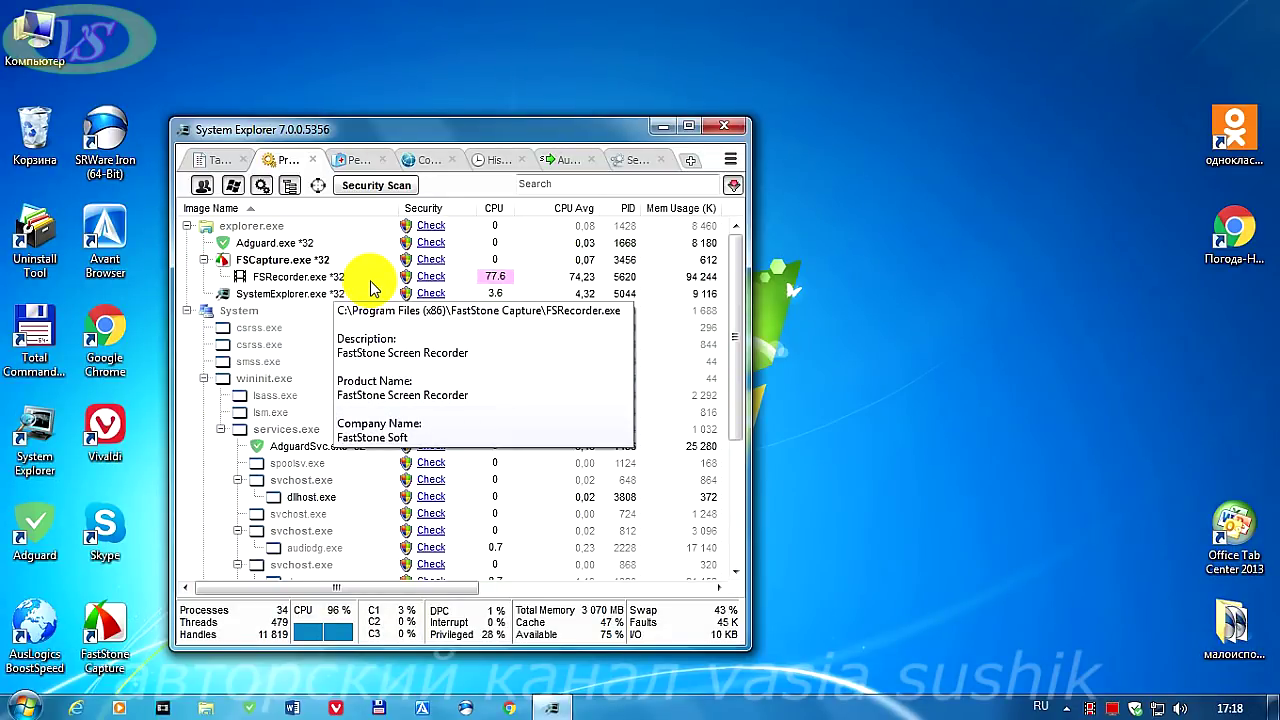
- Set the System Explorer program language to Русский in the options and save the change
click(731, 161)
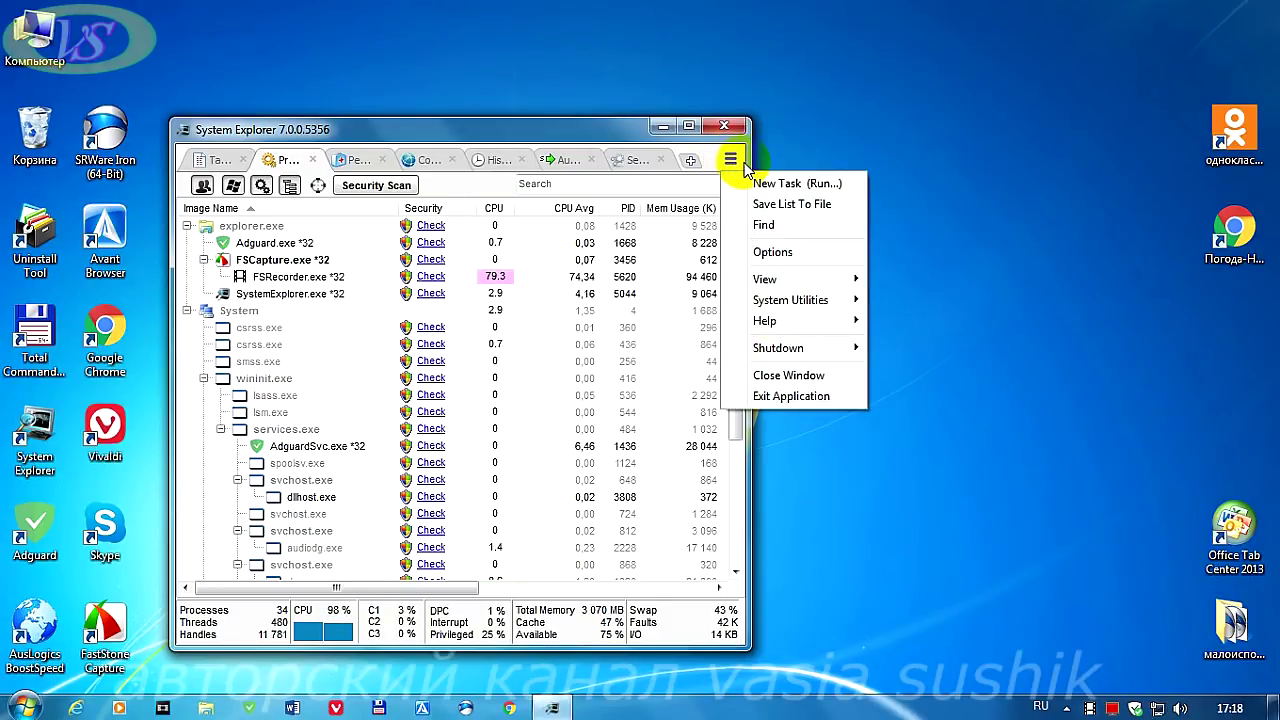
click(786, 255)
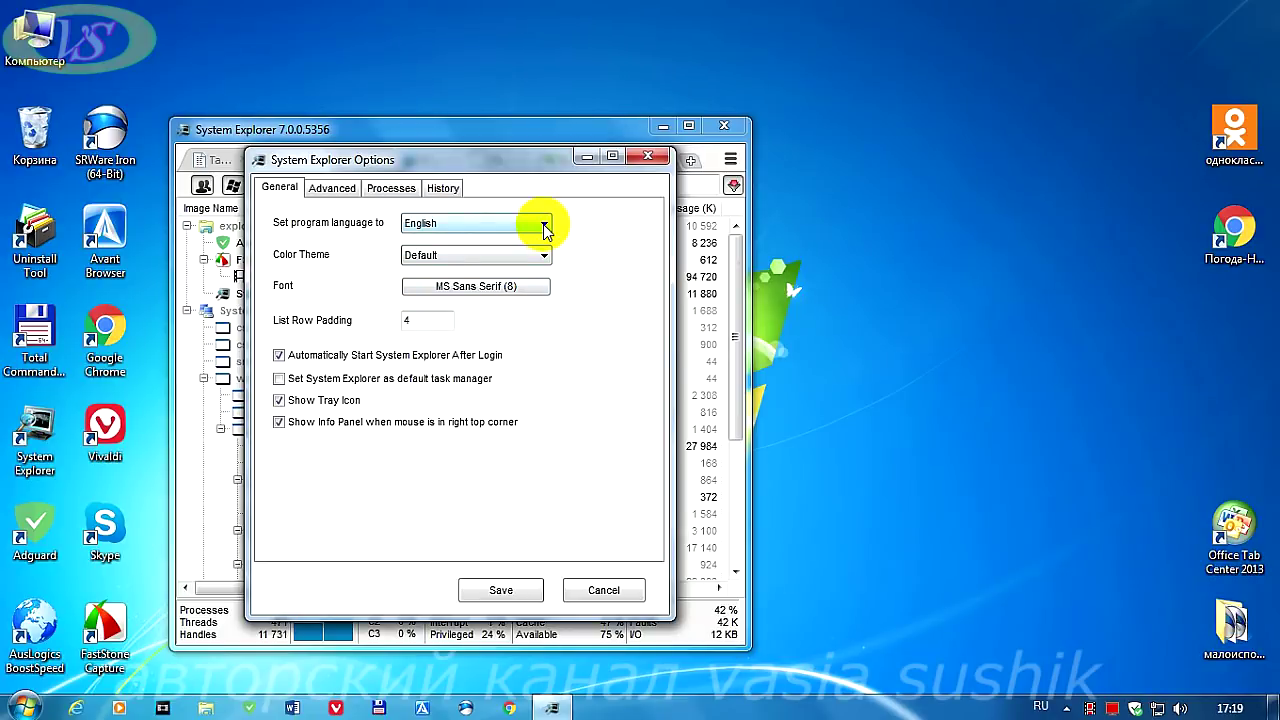
click(545, 229)
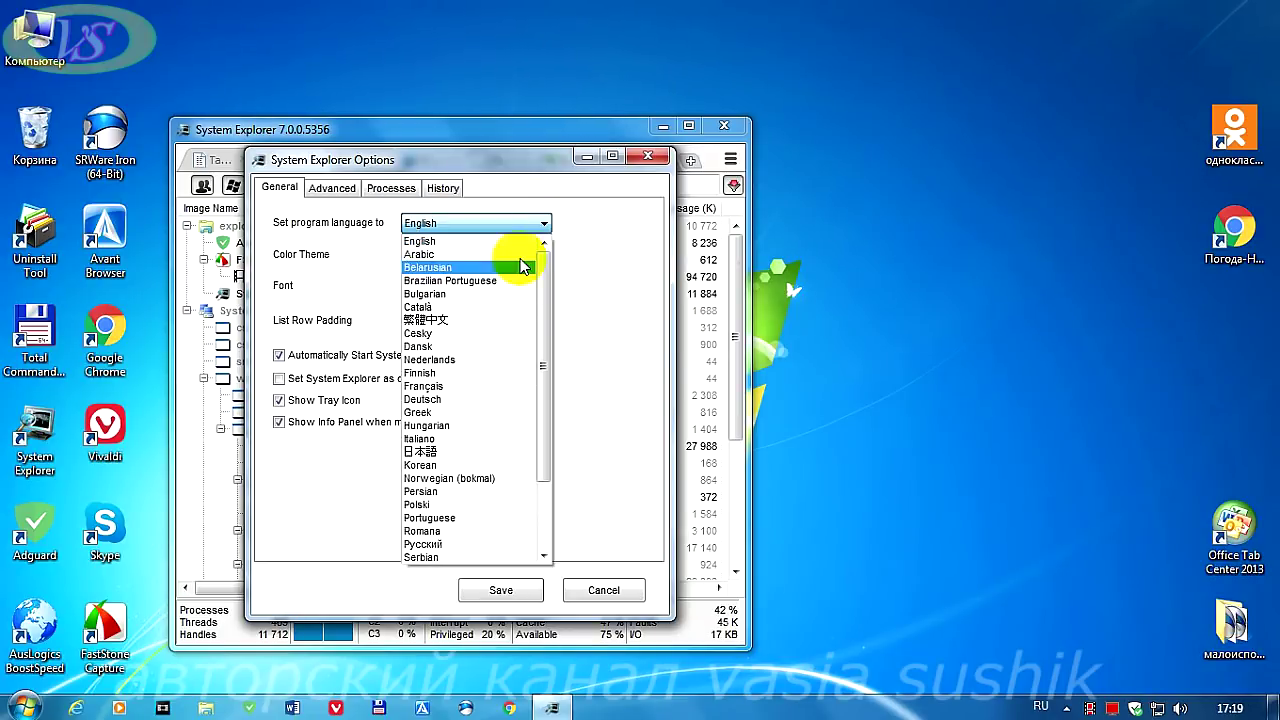
click(450, 546)
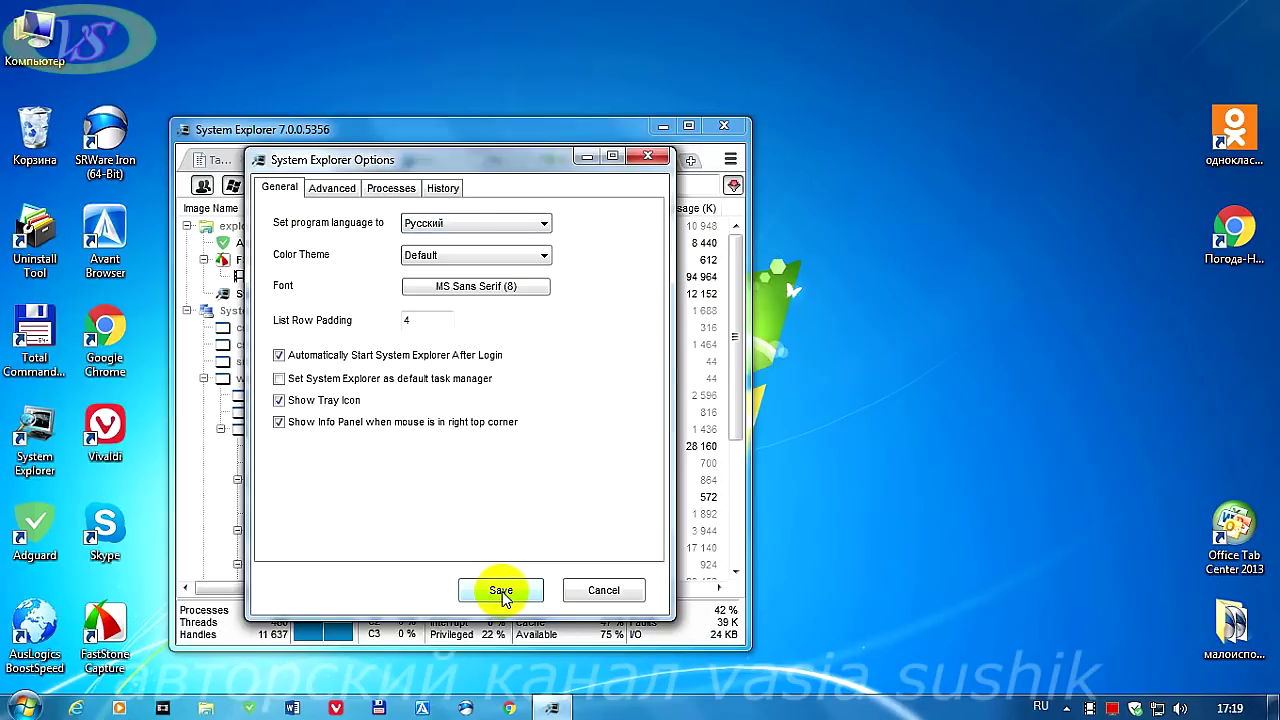
click(500, 592)
click(445, 438)
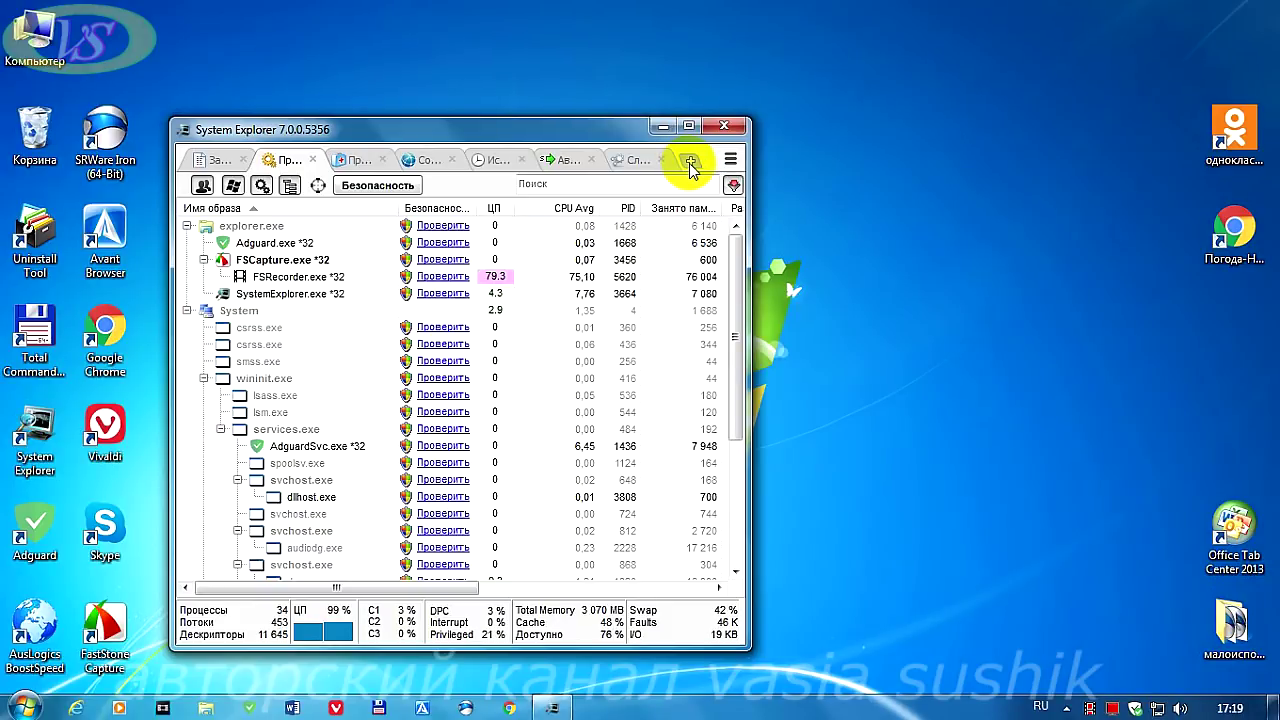
- Disable the first redsurf autorun entry under the HKCU Run key
click(561, 160)
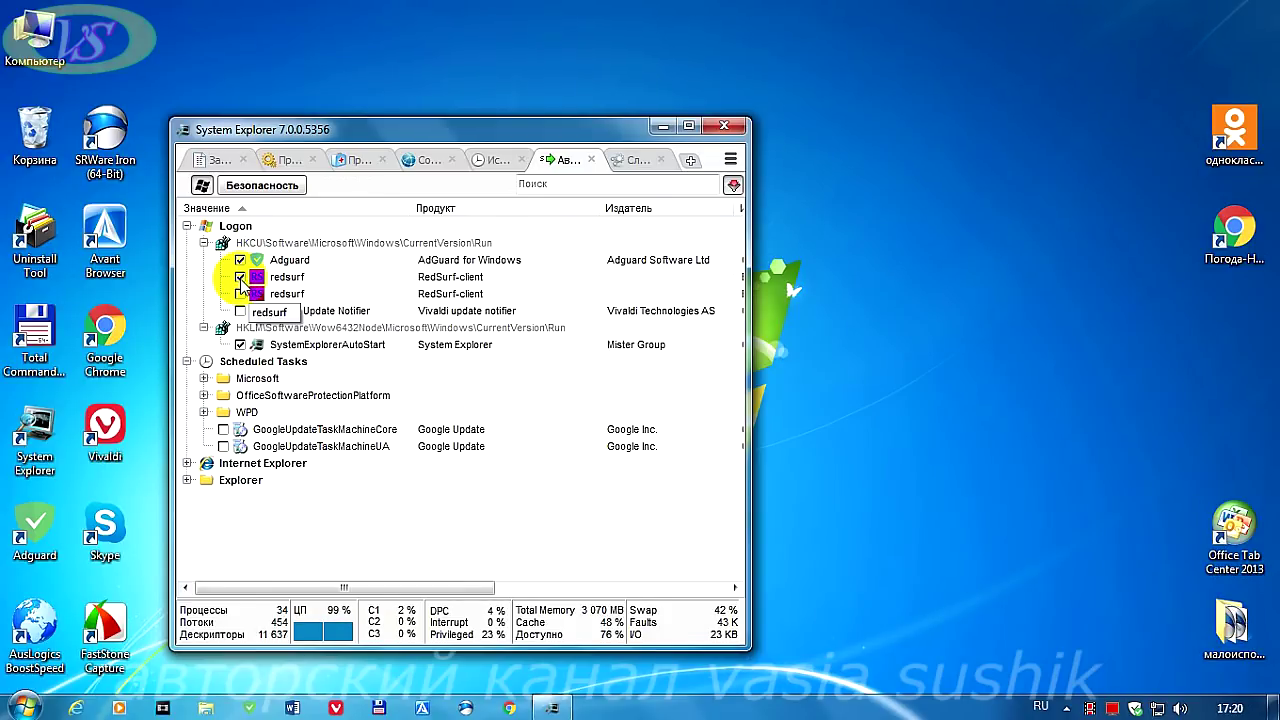
click(240, 277)
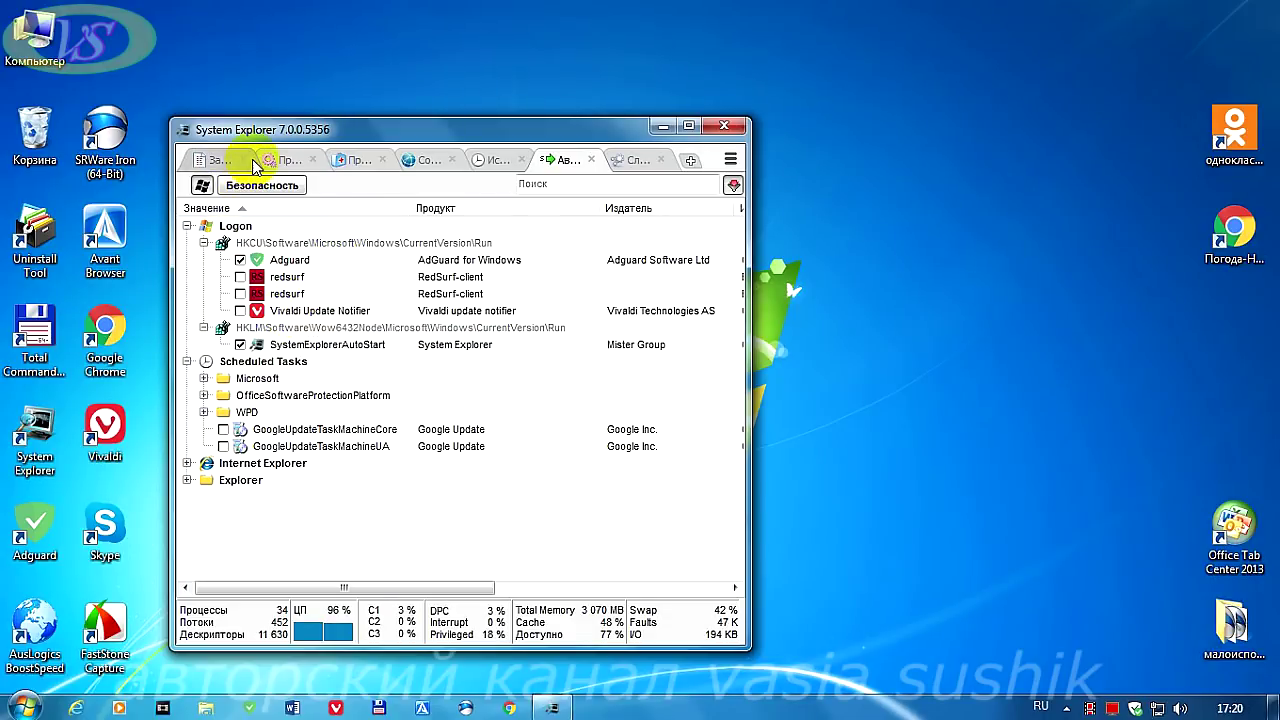
- Look through the tasks, processes, performance, connections, history and autoruns views of System Explorer
click(215, 160)
click(287, 160)
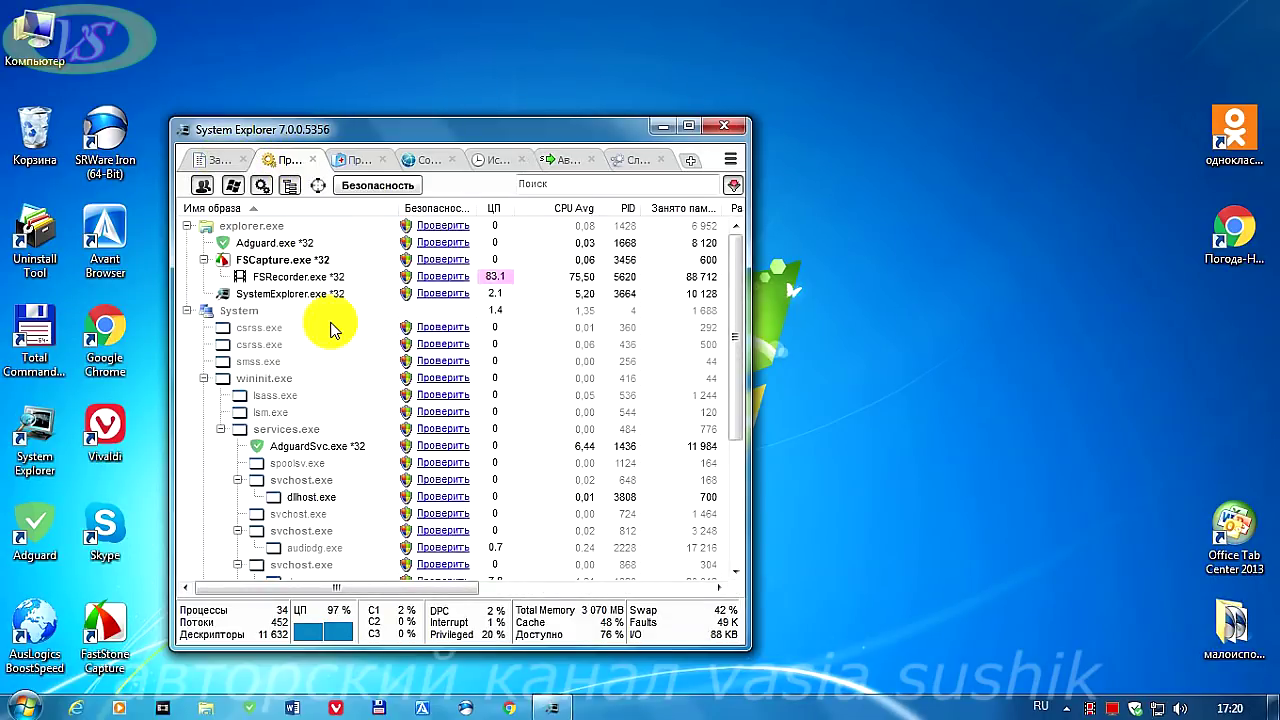
click(362, 162)
click(426, 163)
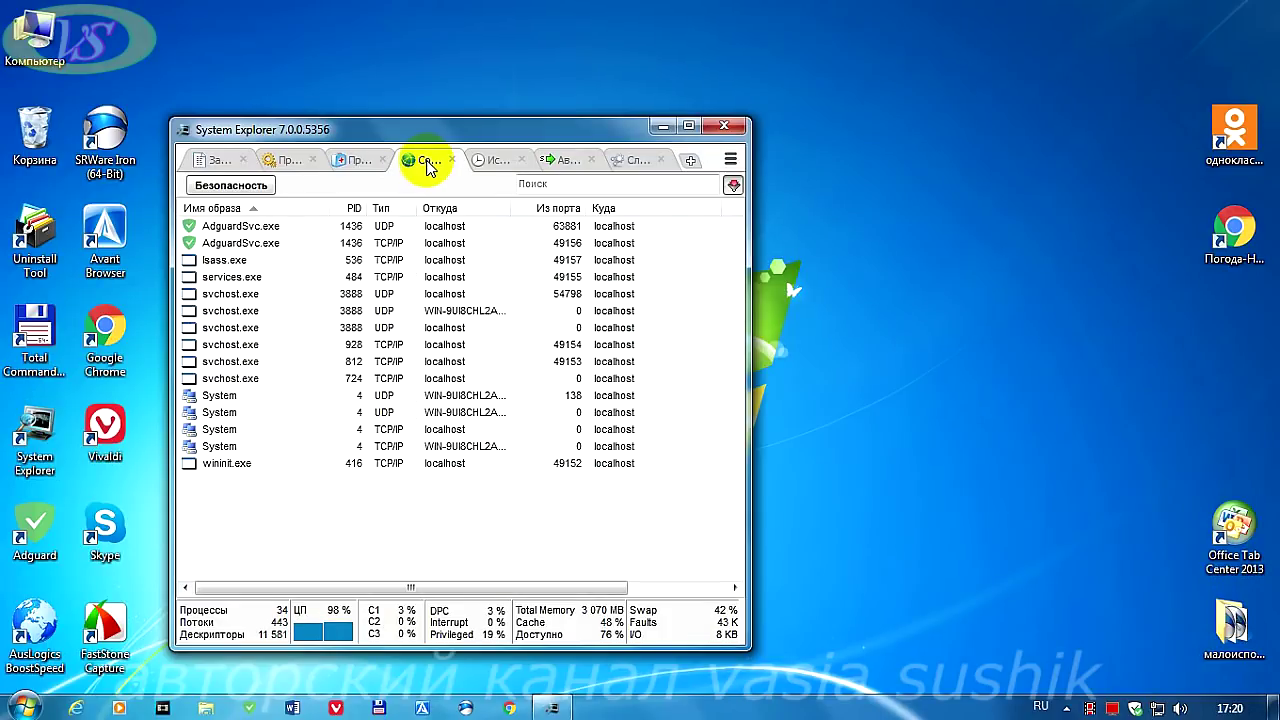
click(485, 159)
click(568, 162)
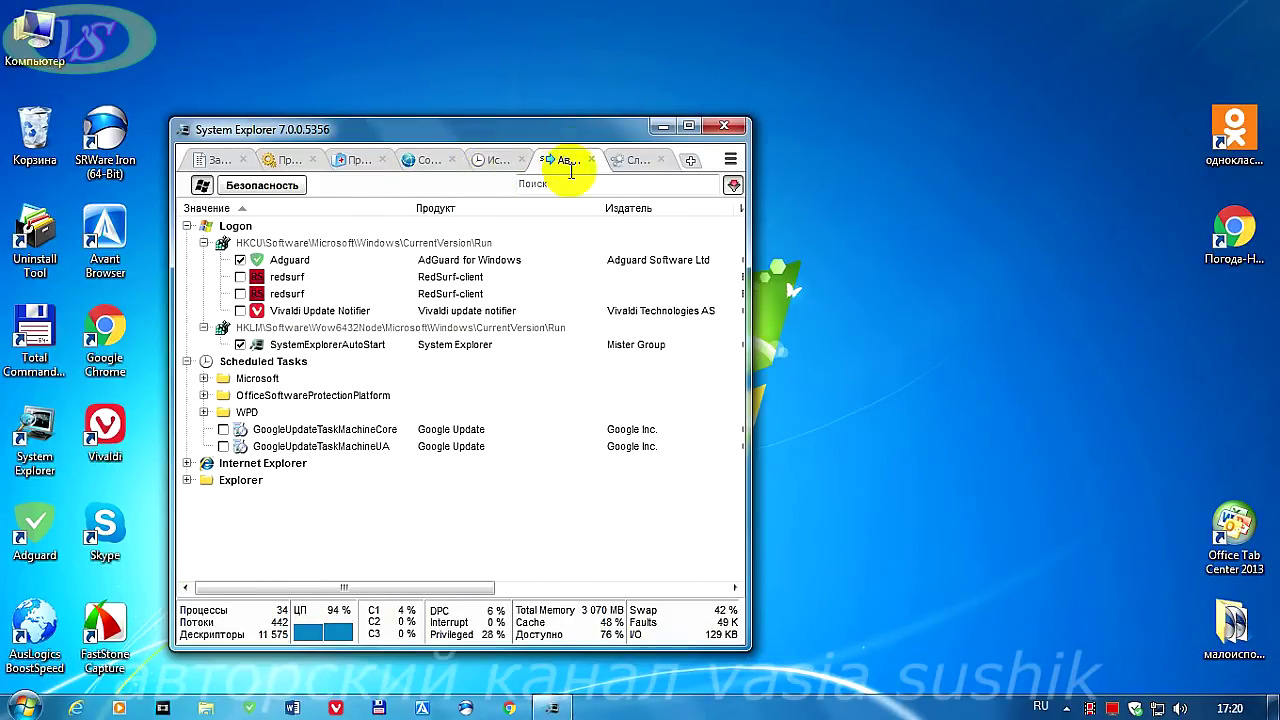
- Examine the running and stopped Windows services, including their startup types and the descriptions of individual services
click(632, 162)
scroll(415, 463, down, 5)
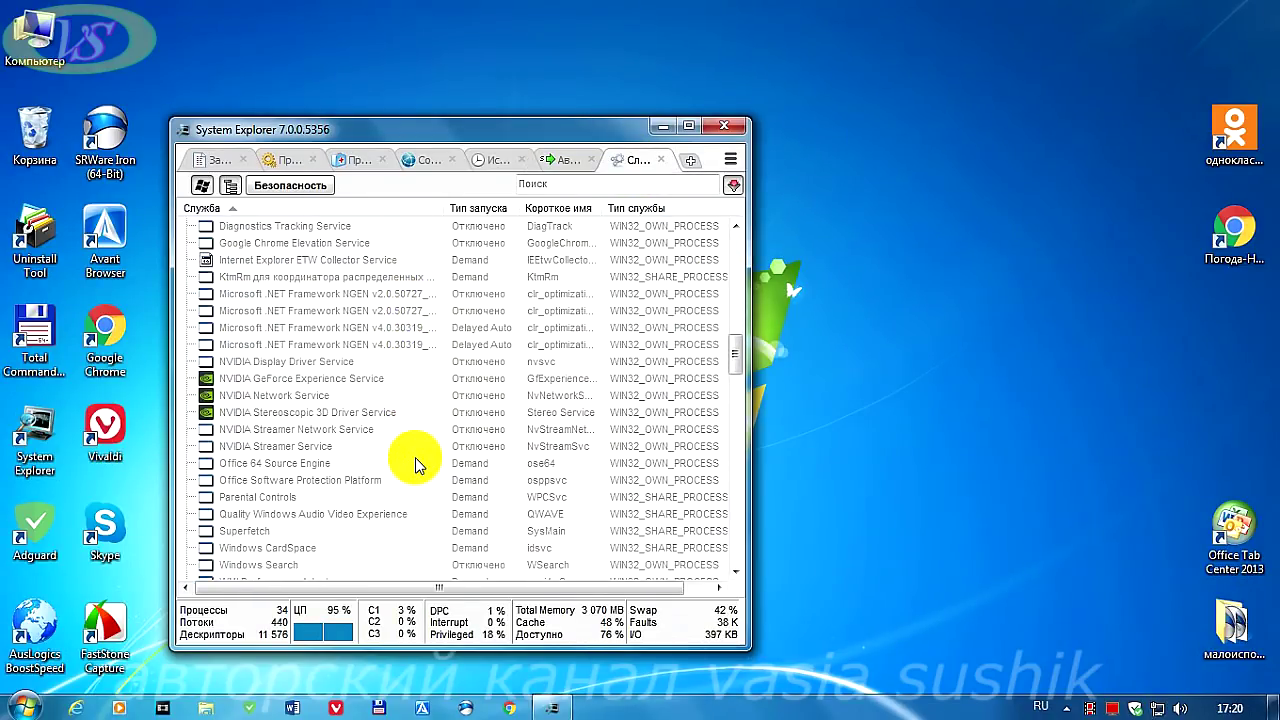
scroll(415, 460, up, 2)
mouse_move(243, 310)
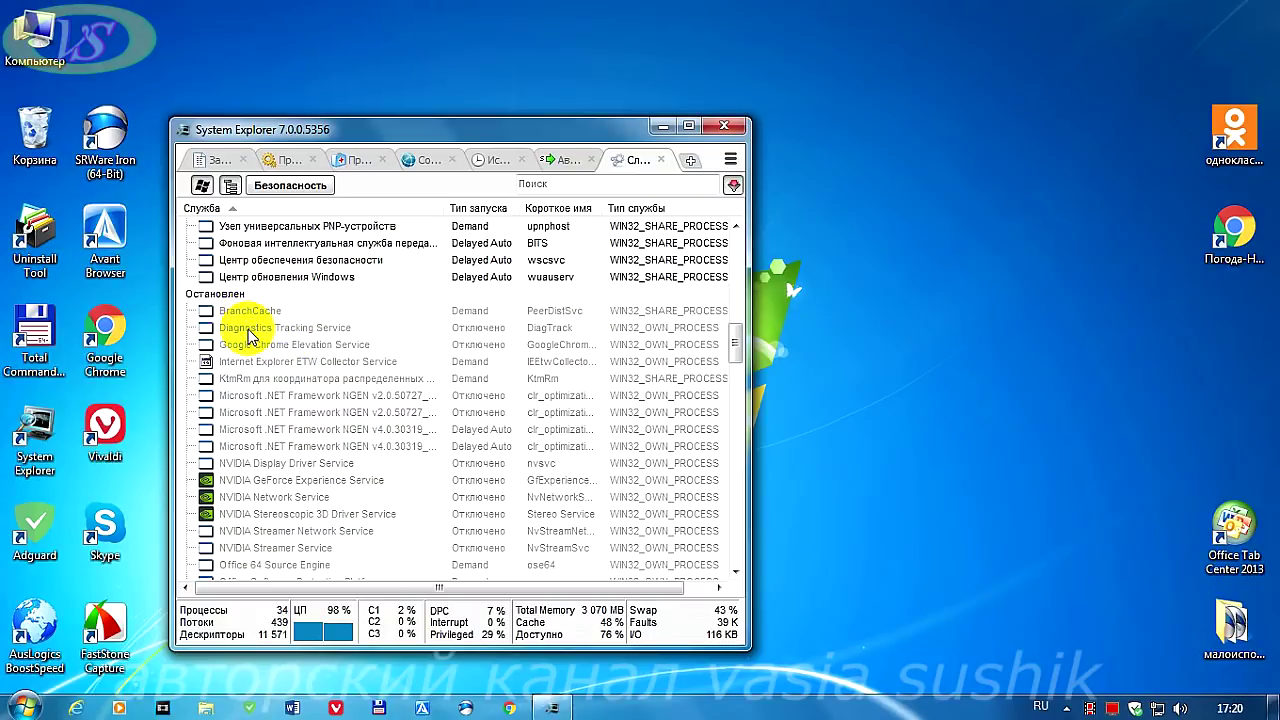
scroll(472, 450, up, 2)
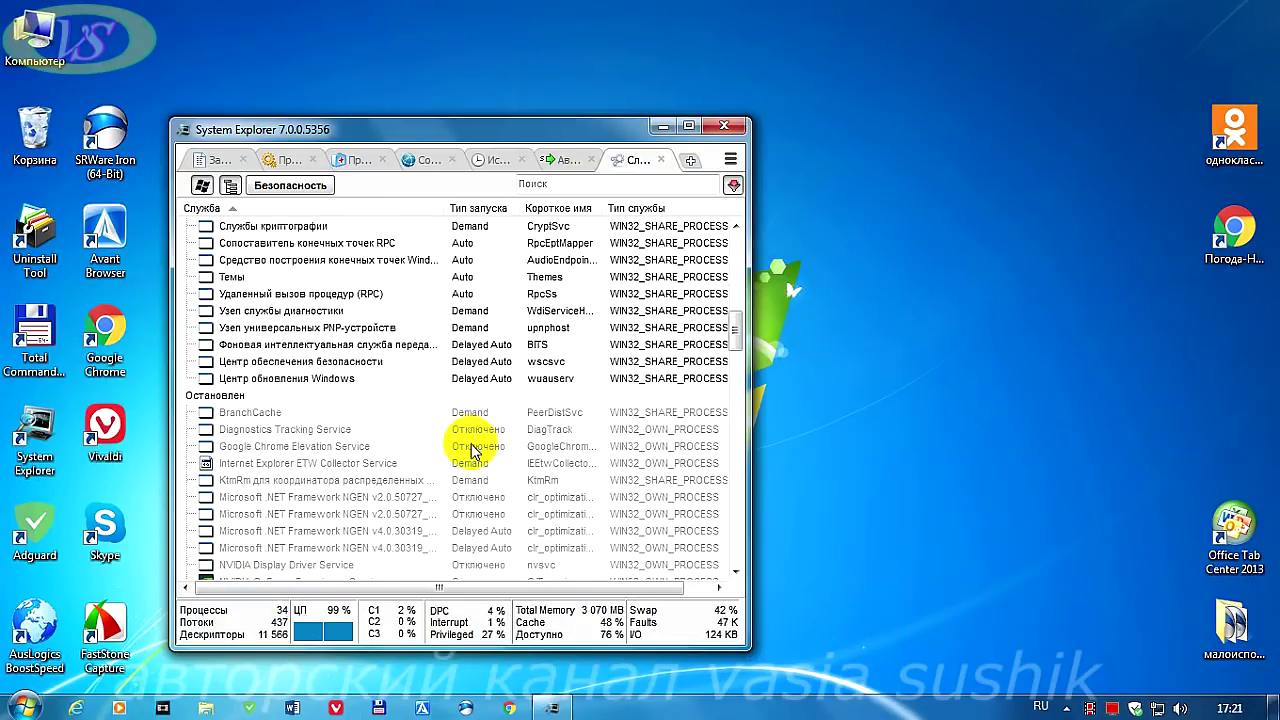
scroll(472, 450, up, 3)
mouse_move(327, 462)
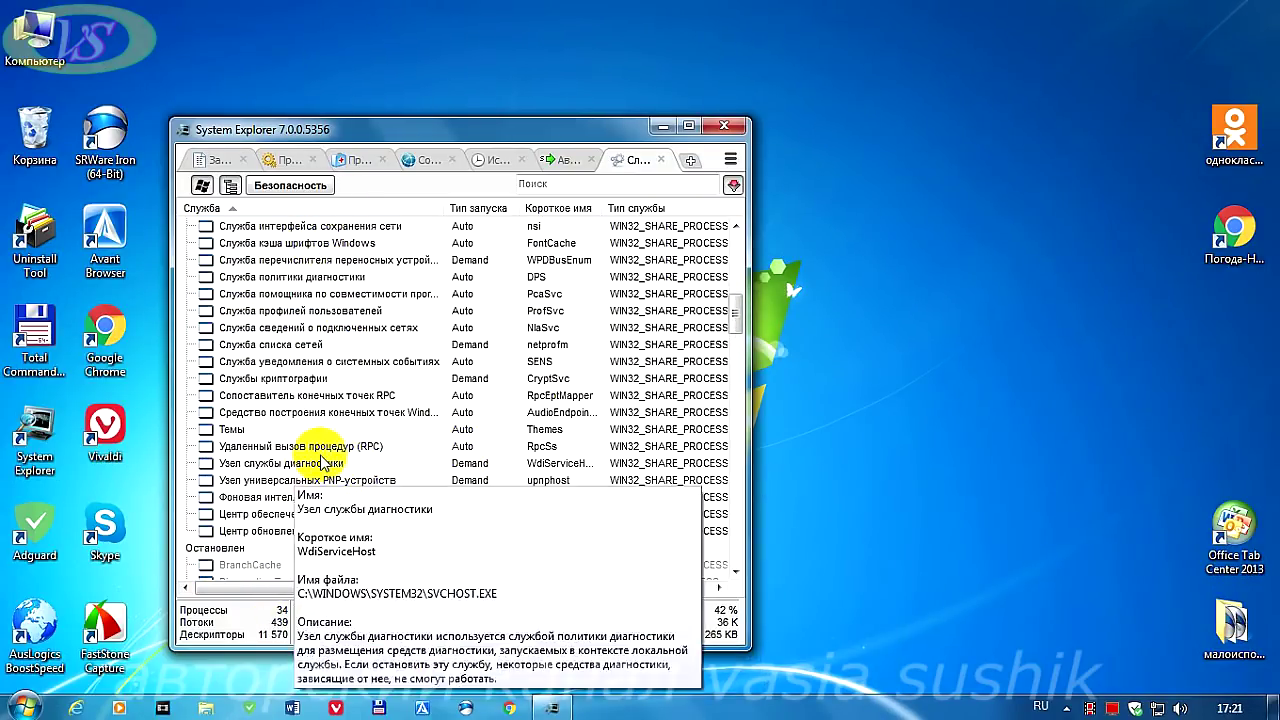
scroll(415, 318, up, 2)
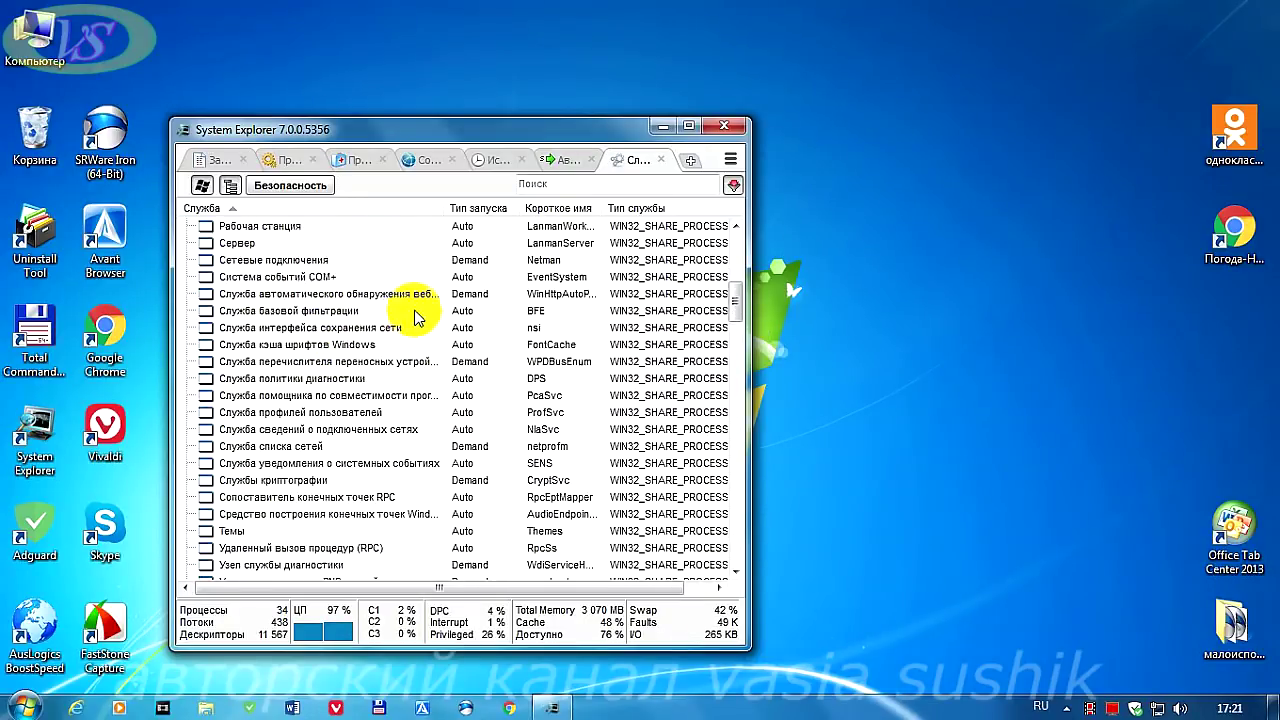
scroll(417, 318, up, 1)
mouse_move(405, 295)
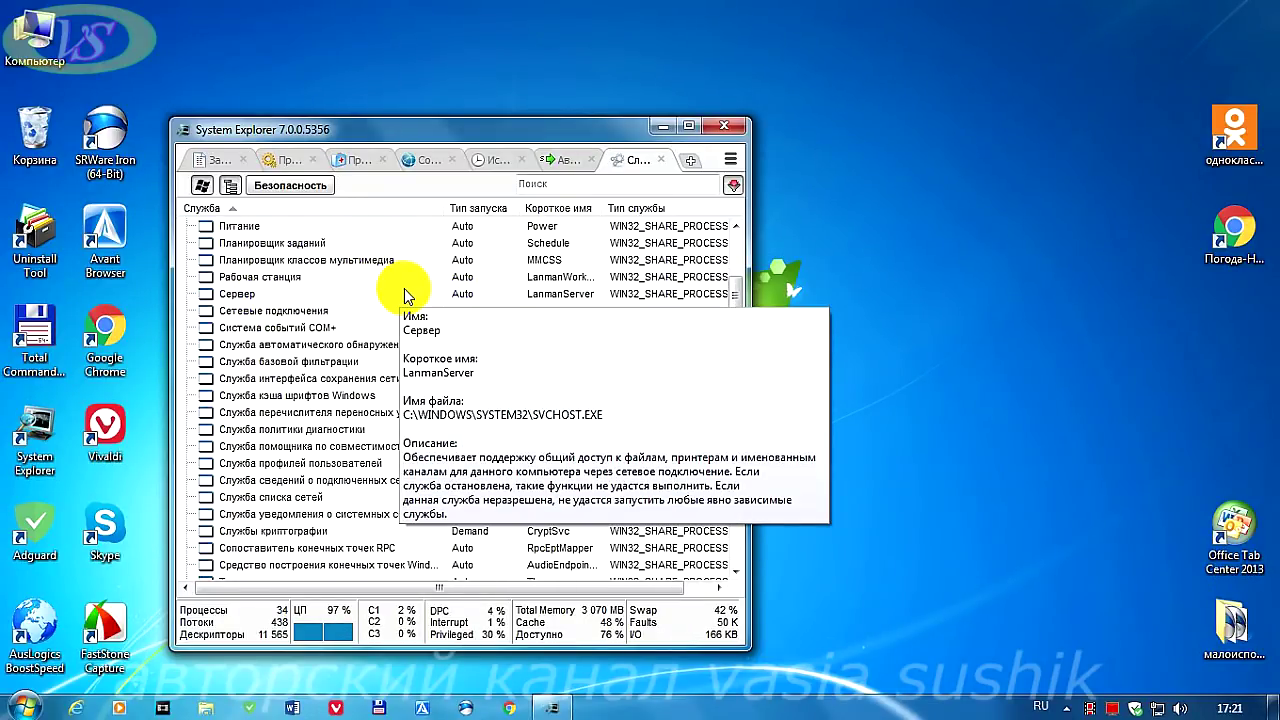
scroll(380, 370, down, 9)
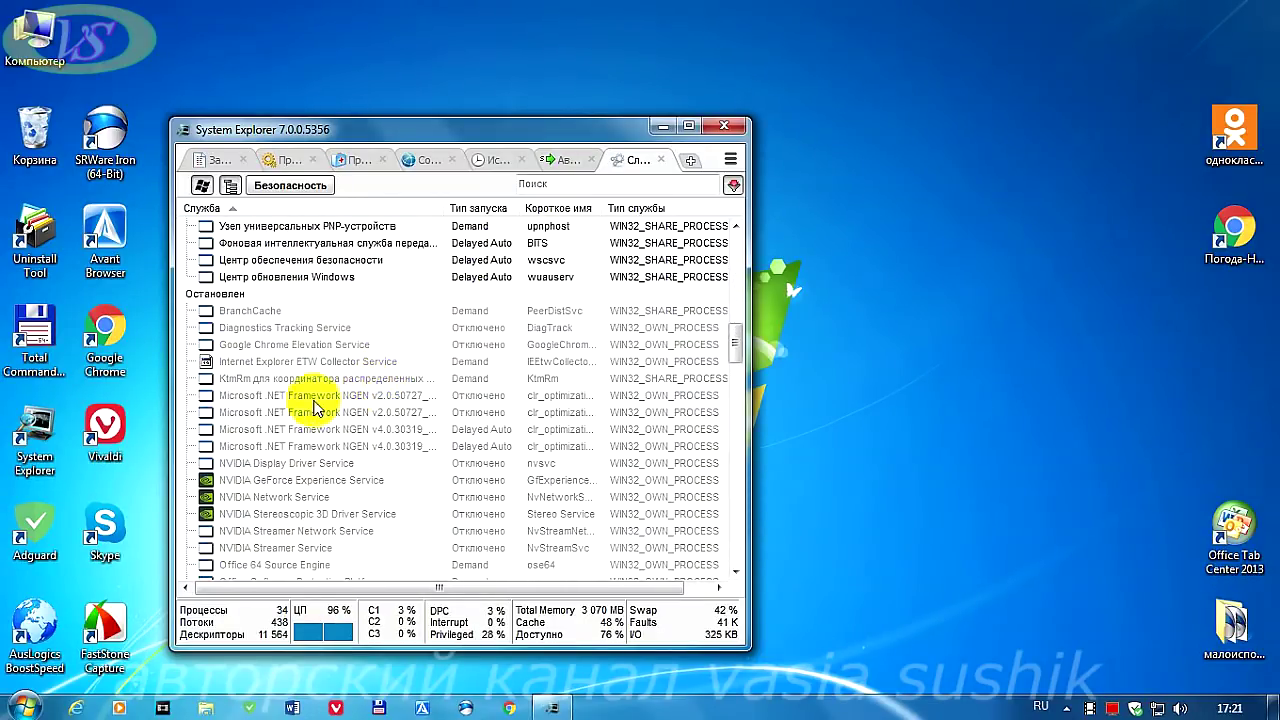
mouse_move(280, 388)
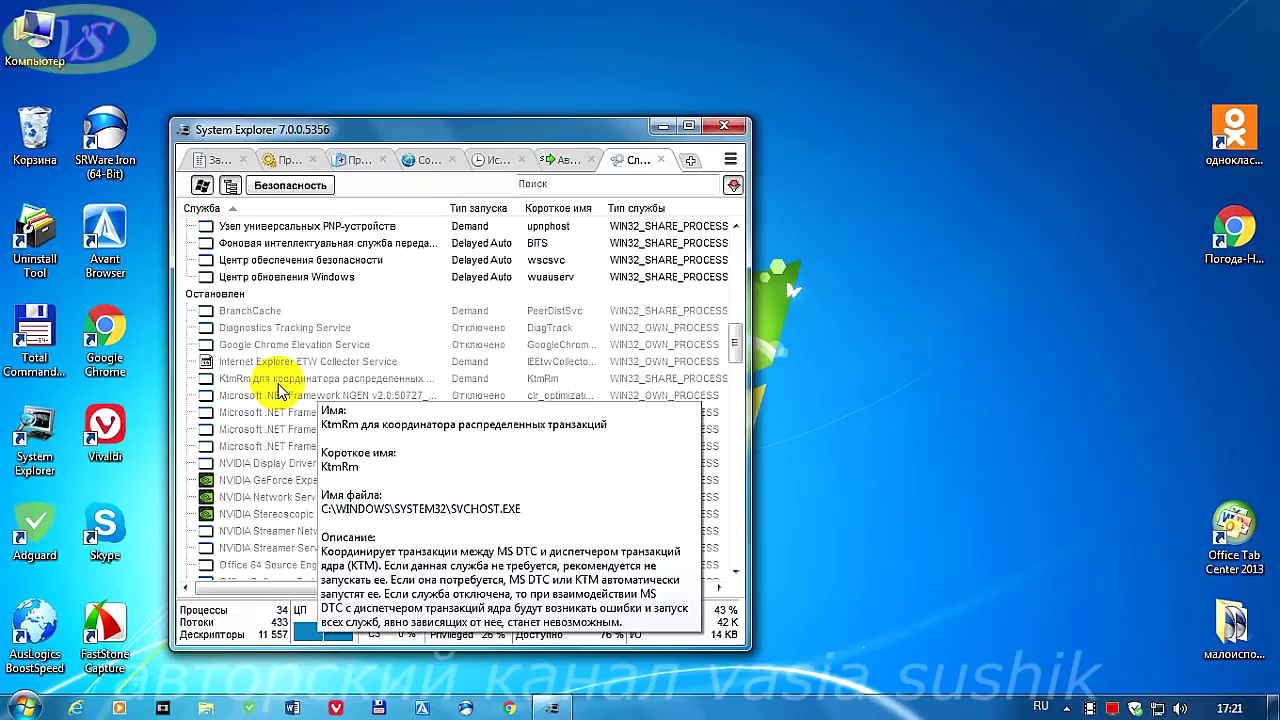
- Add the drivers view to System Explorer and look through the running and stopped drivers
click(690, 160)
click(722, 243)
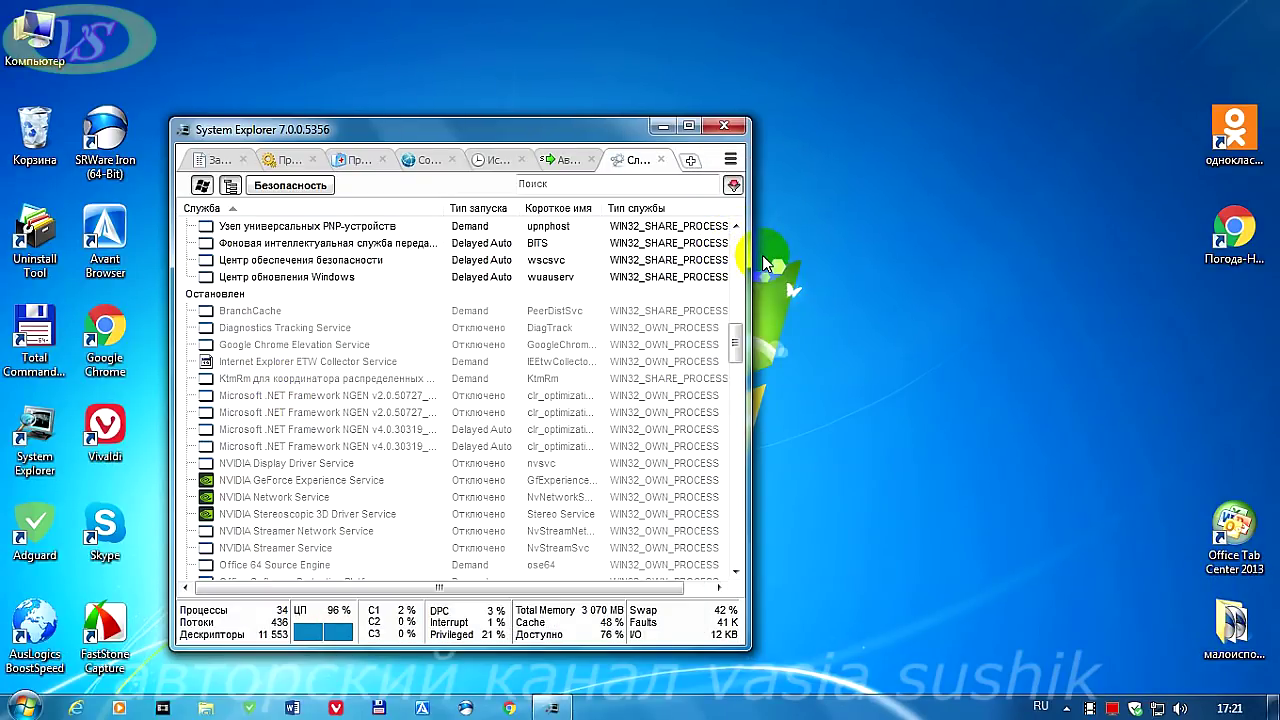
scroll(612, 278, down, 20)
scroll(603, 287, down, 20)
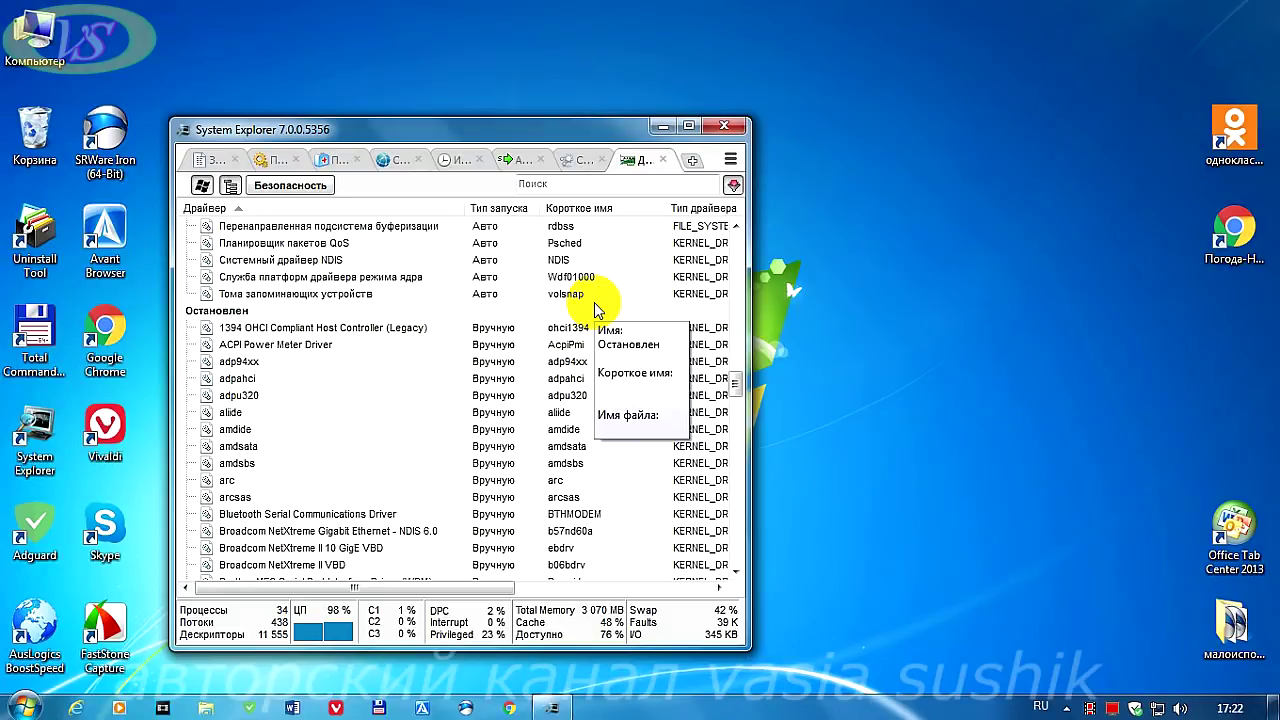
scroll(590, 300, down, 5)
scroll(588, 295, up, 5)
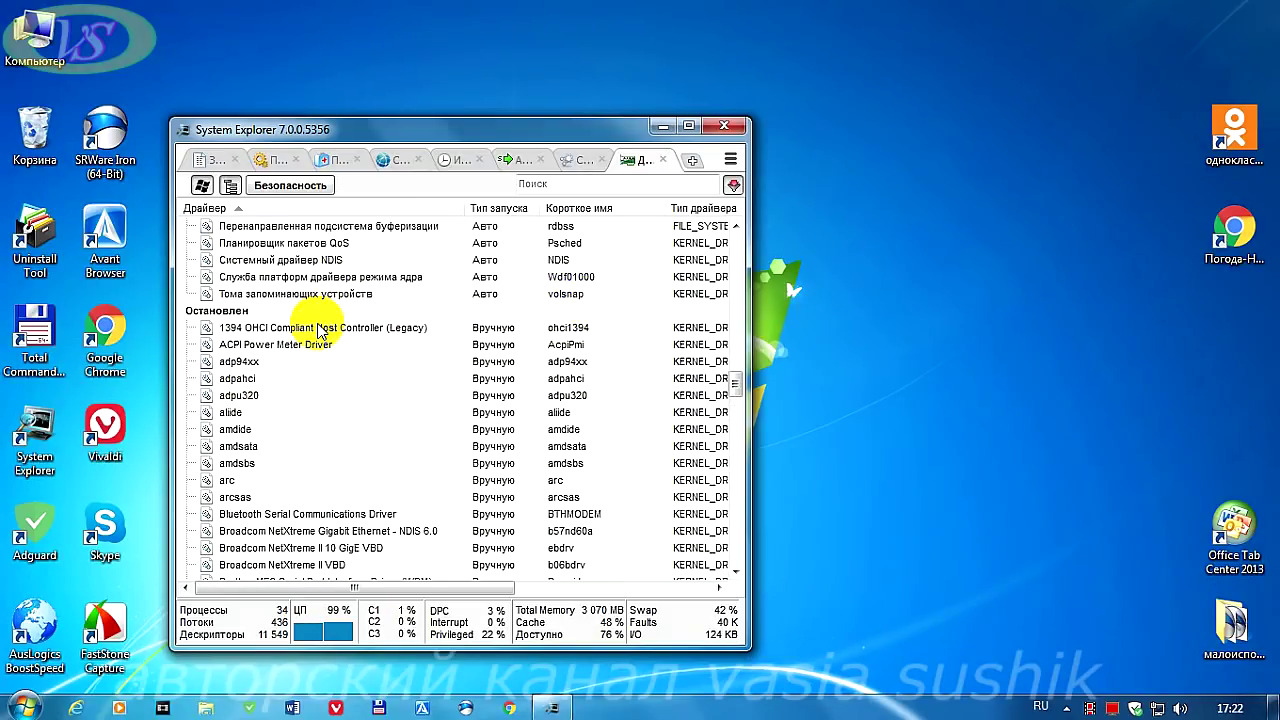
- Run the memory cleanup (Очистка памяти) system utility and dismiss its completion notice
click(732, 162)
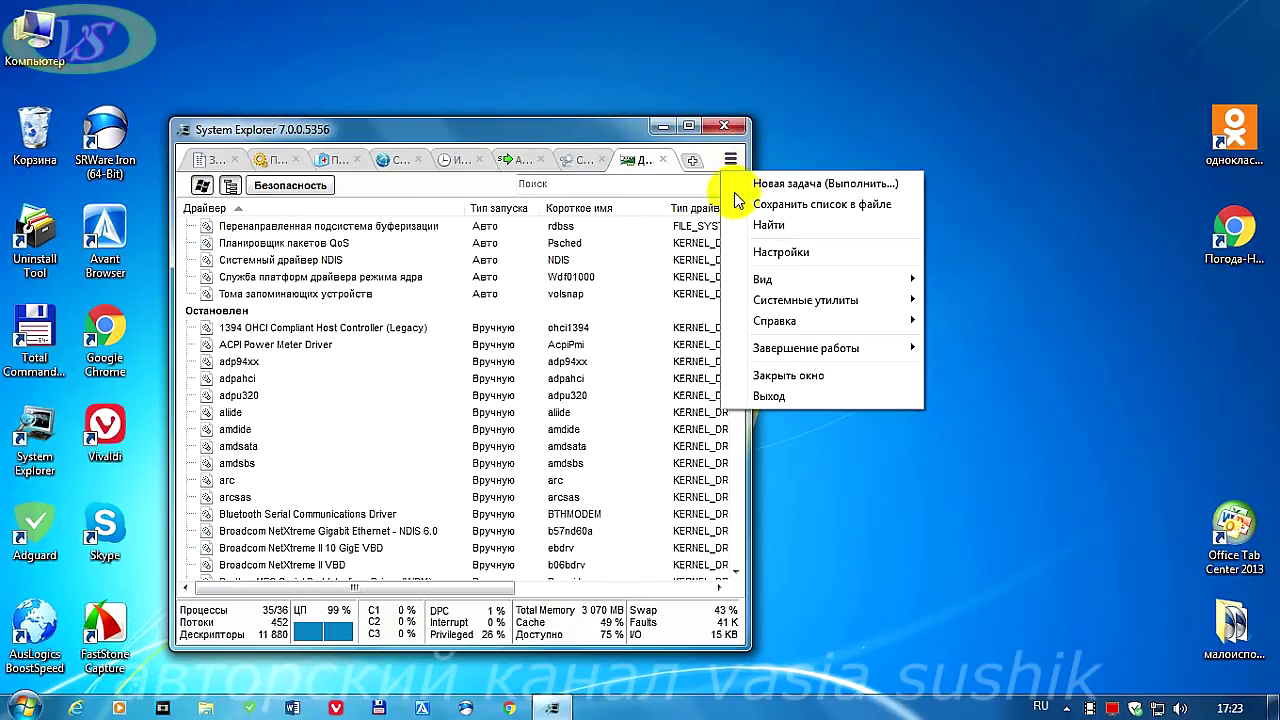
mouse_move(826, 306)
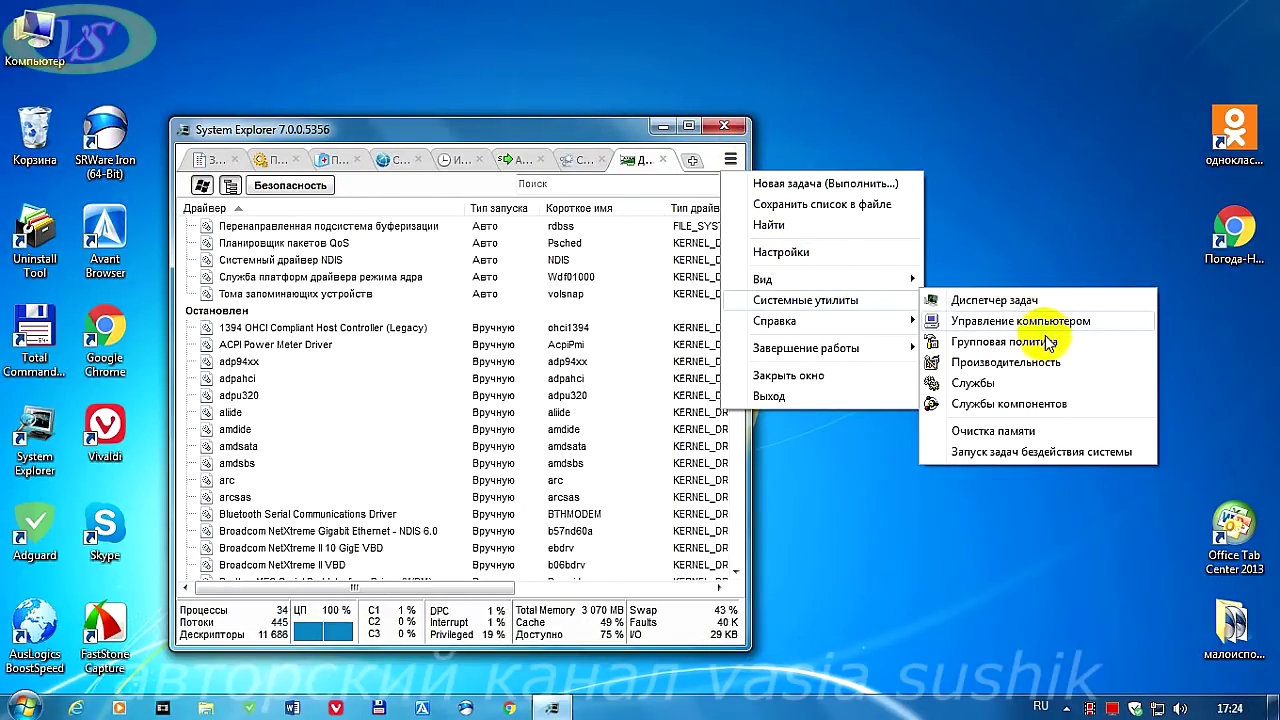
click(1004, 436)
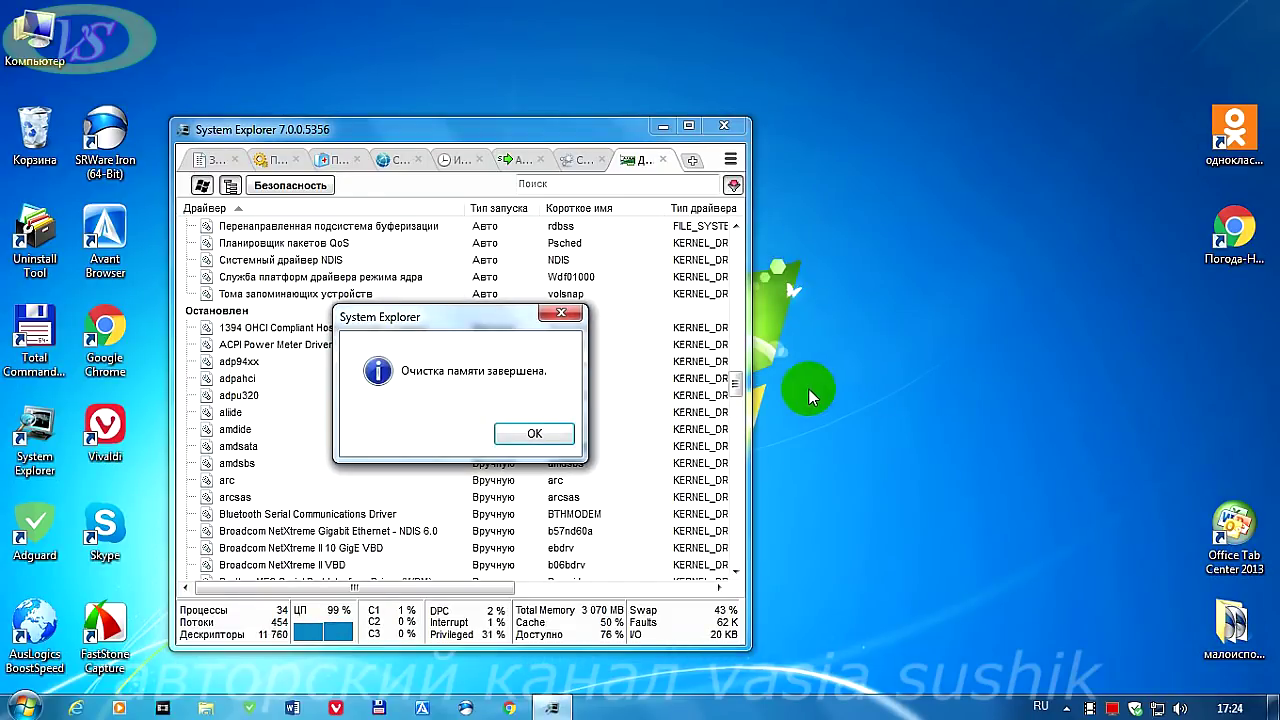
click(530, 435)
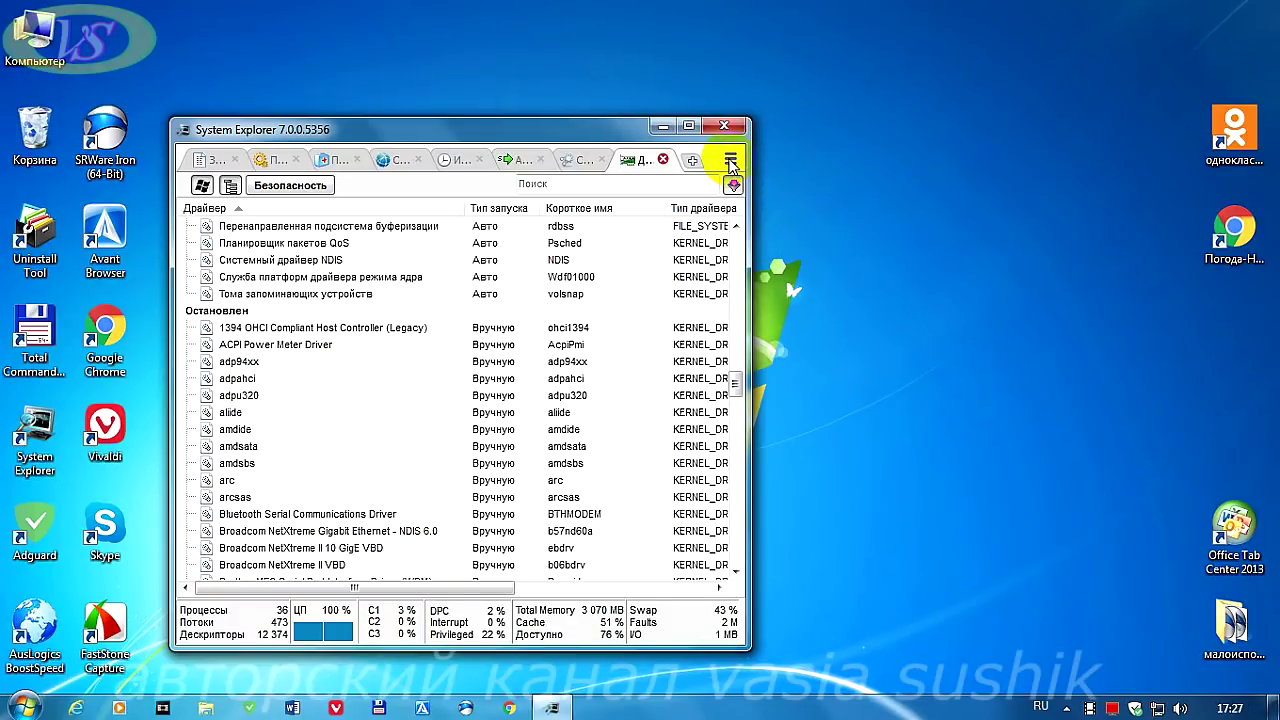
- Save the process settings with automatic cleanup of process memory at Каждые 15 минут, and close the System Explorer window
click(731, 161)
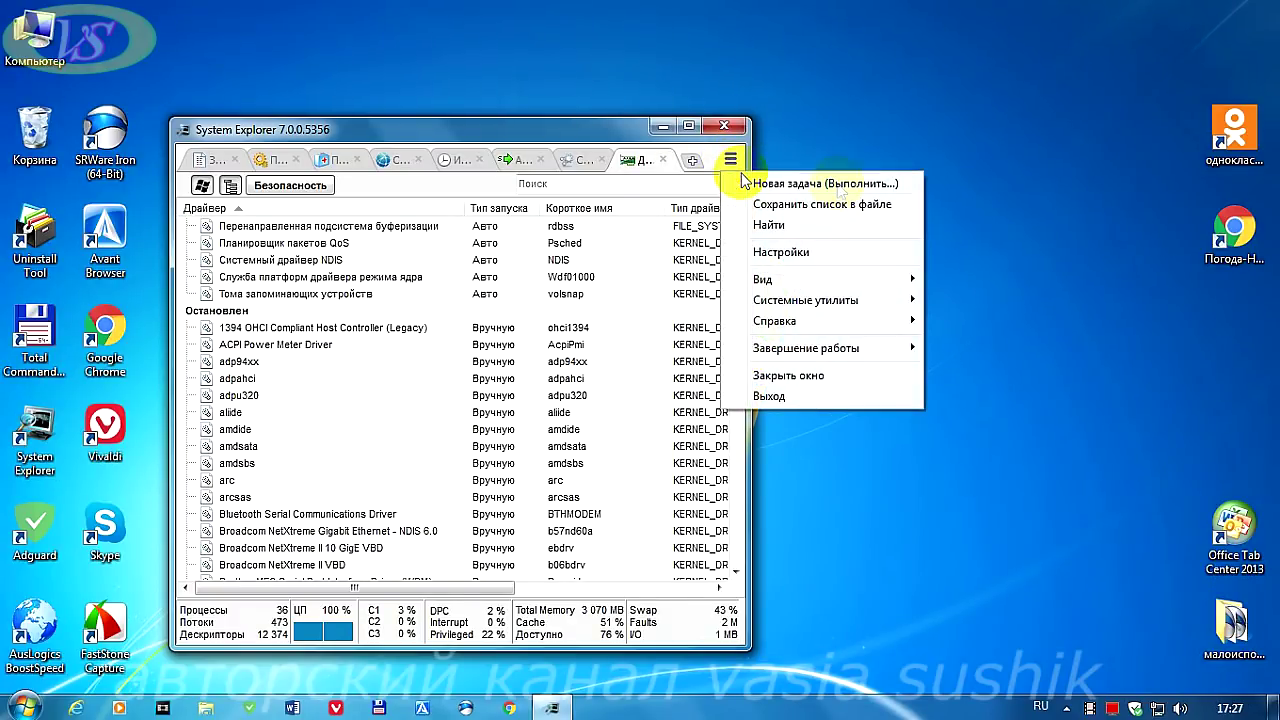
click(785, 254)
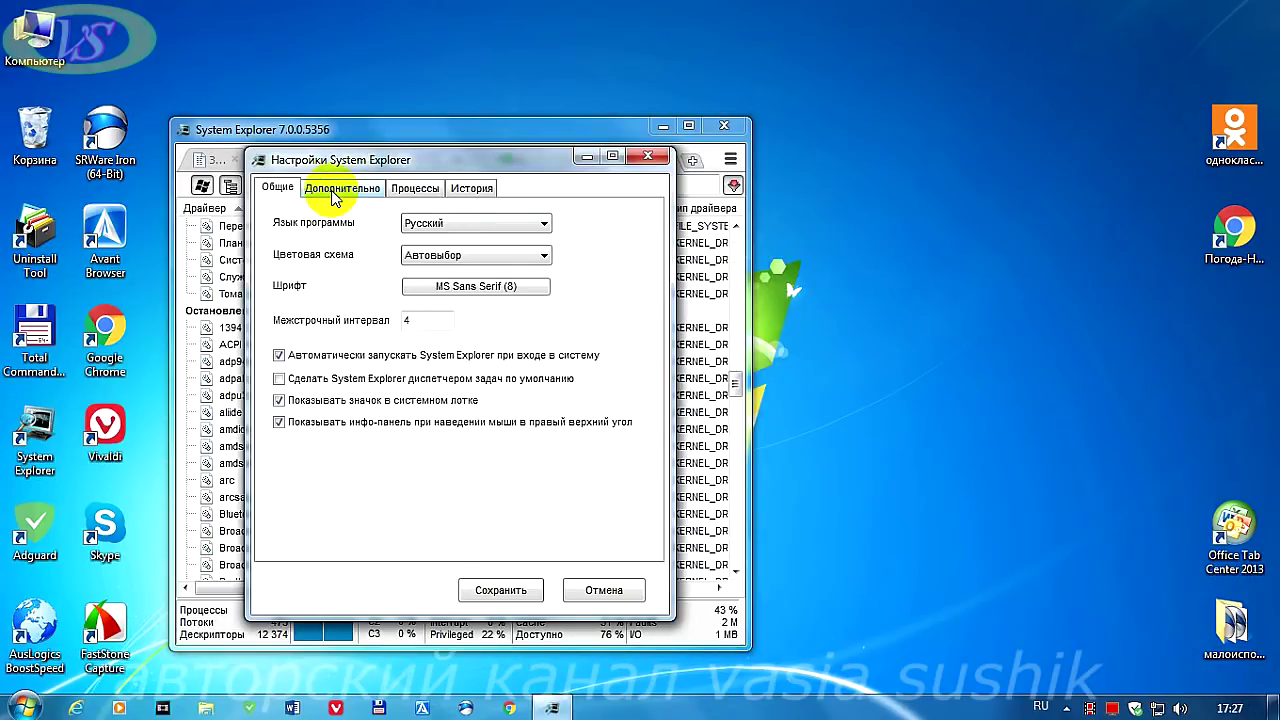
click(410, 190)
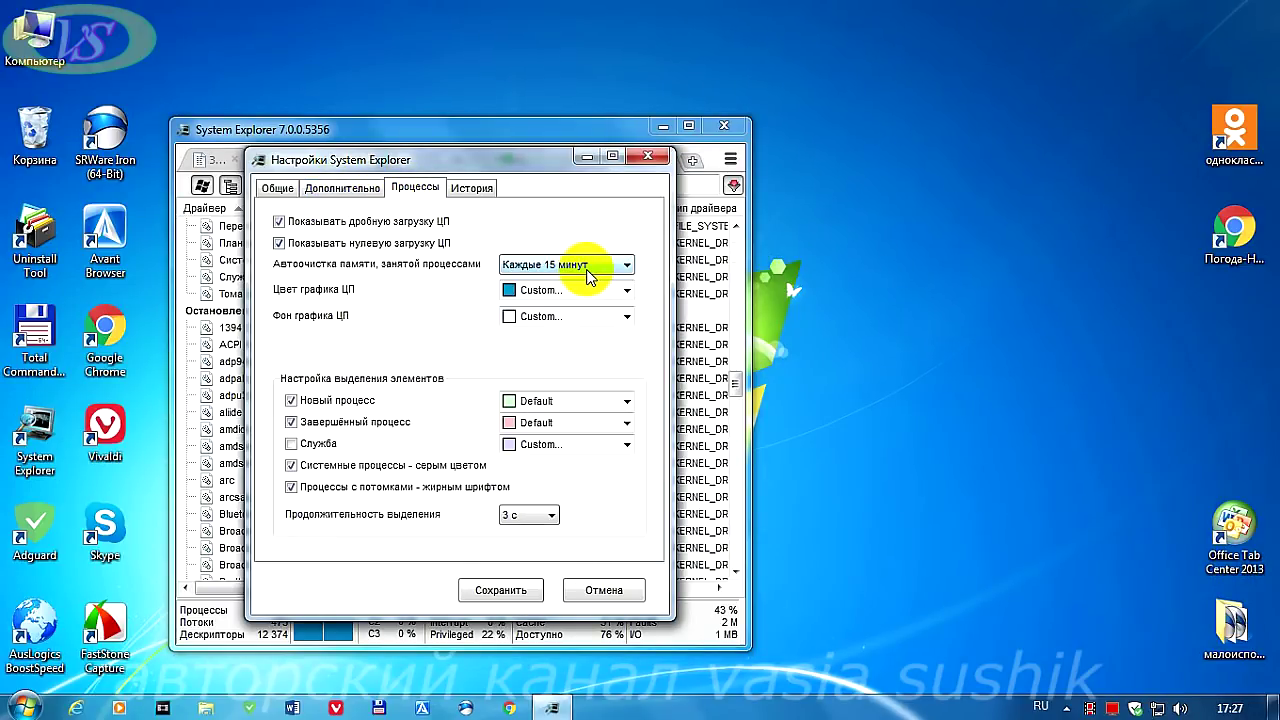
click(622, 265)
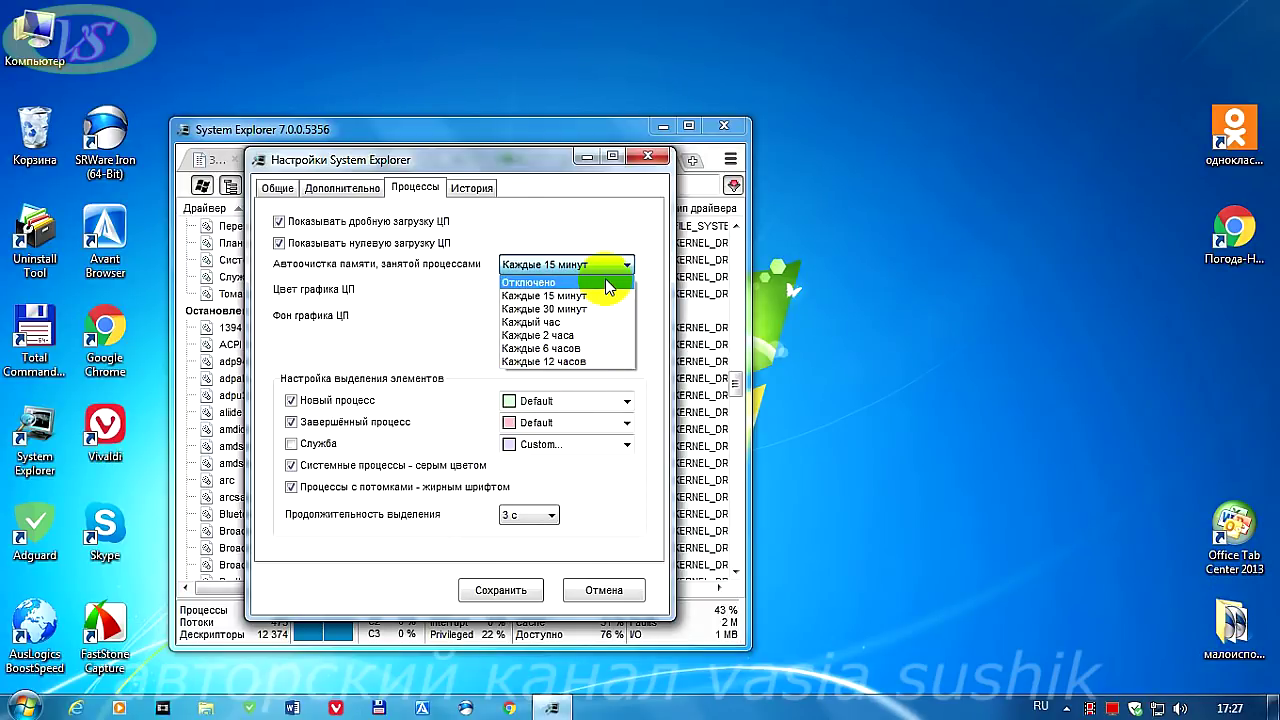
click(628, 270)
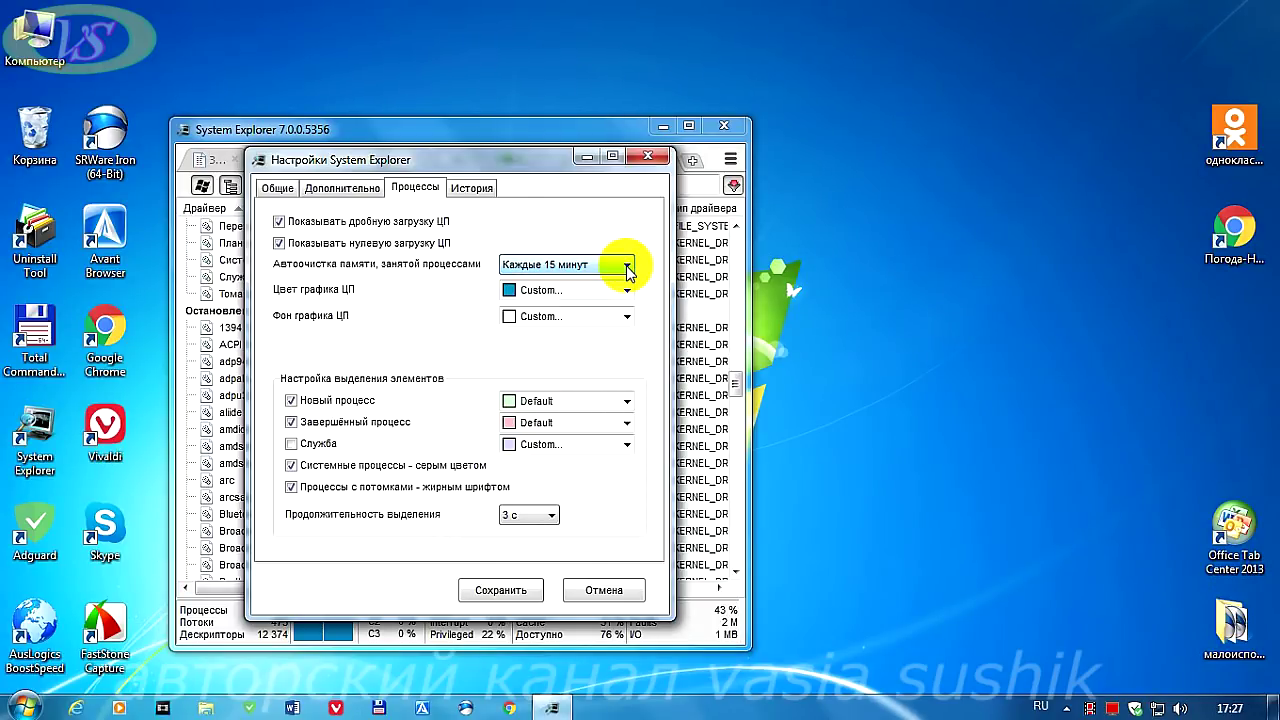
click(490, 592)
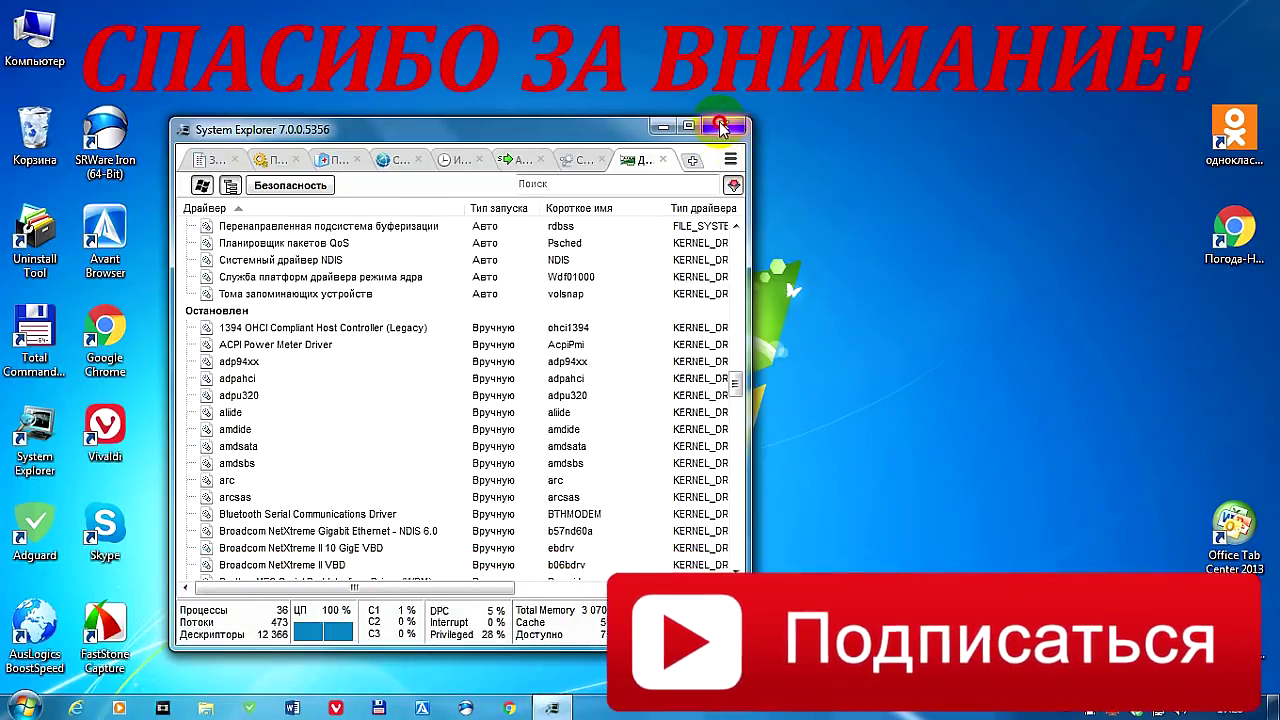
click(723, 125)
click(465, 421)
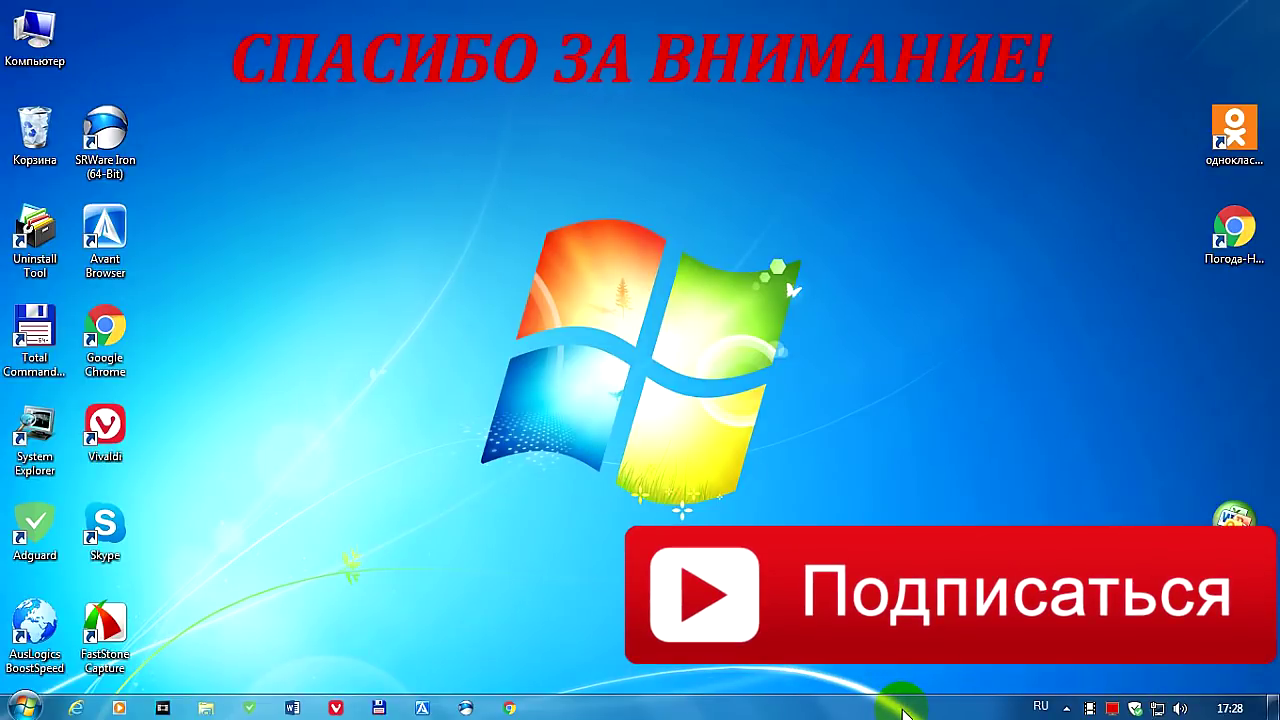